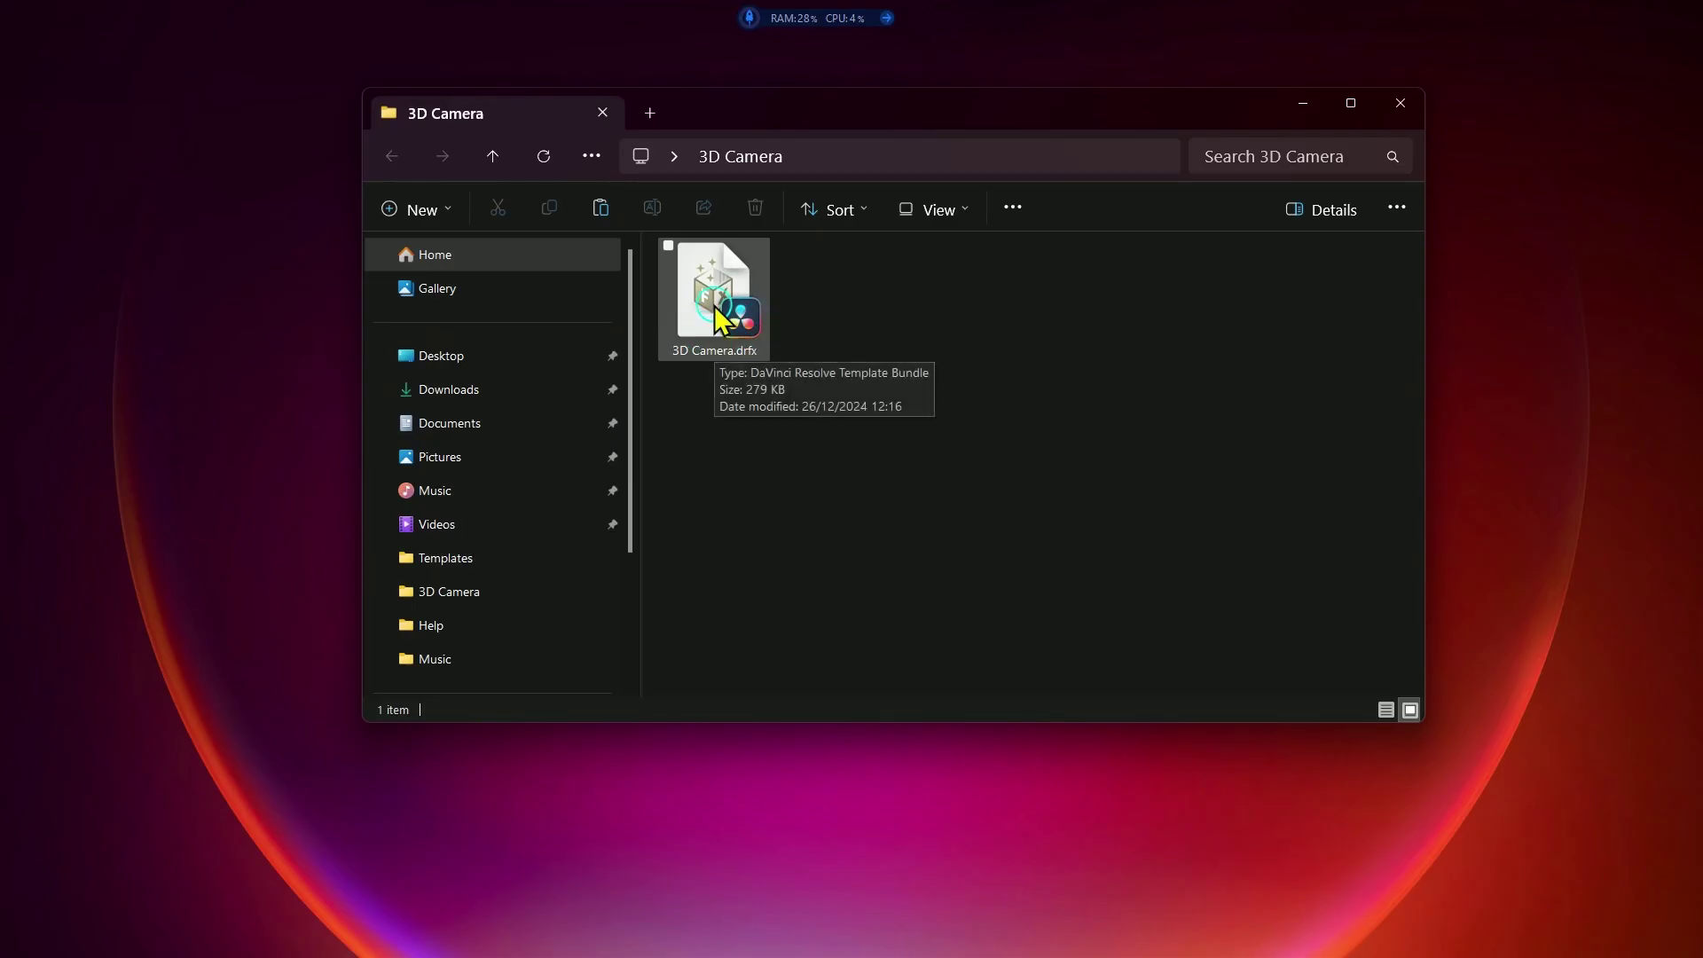
Step: Install the 3D Camera .drfx bundle and show its presets under Effects > Creatour Academy
{"action": "double_click", "coordinate": [721, 306]}
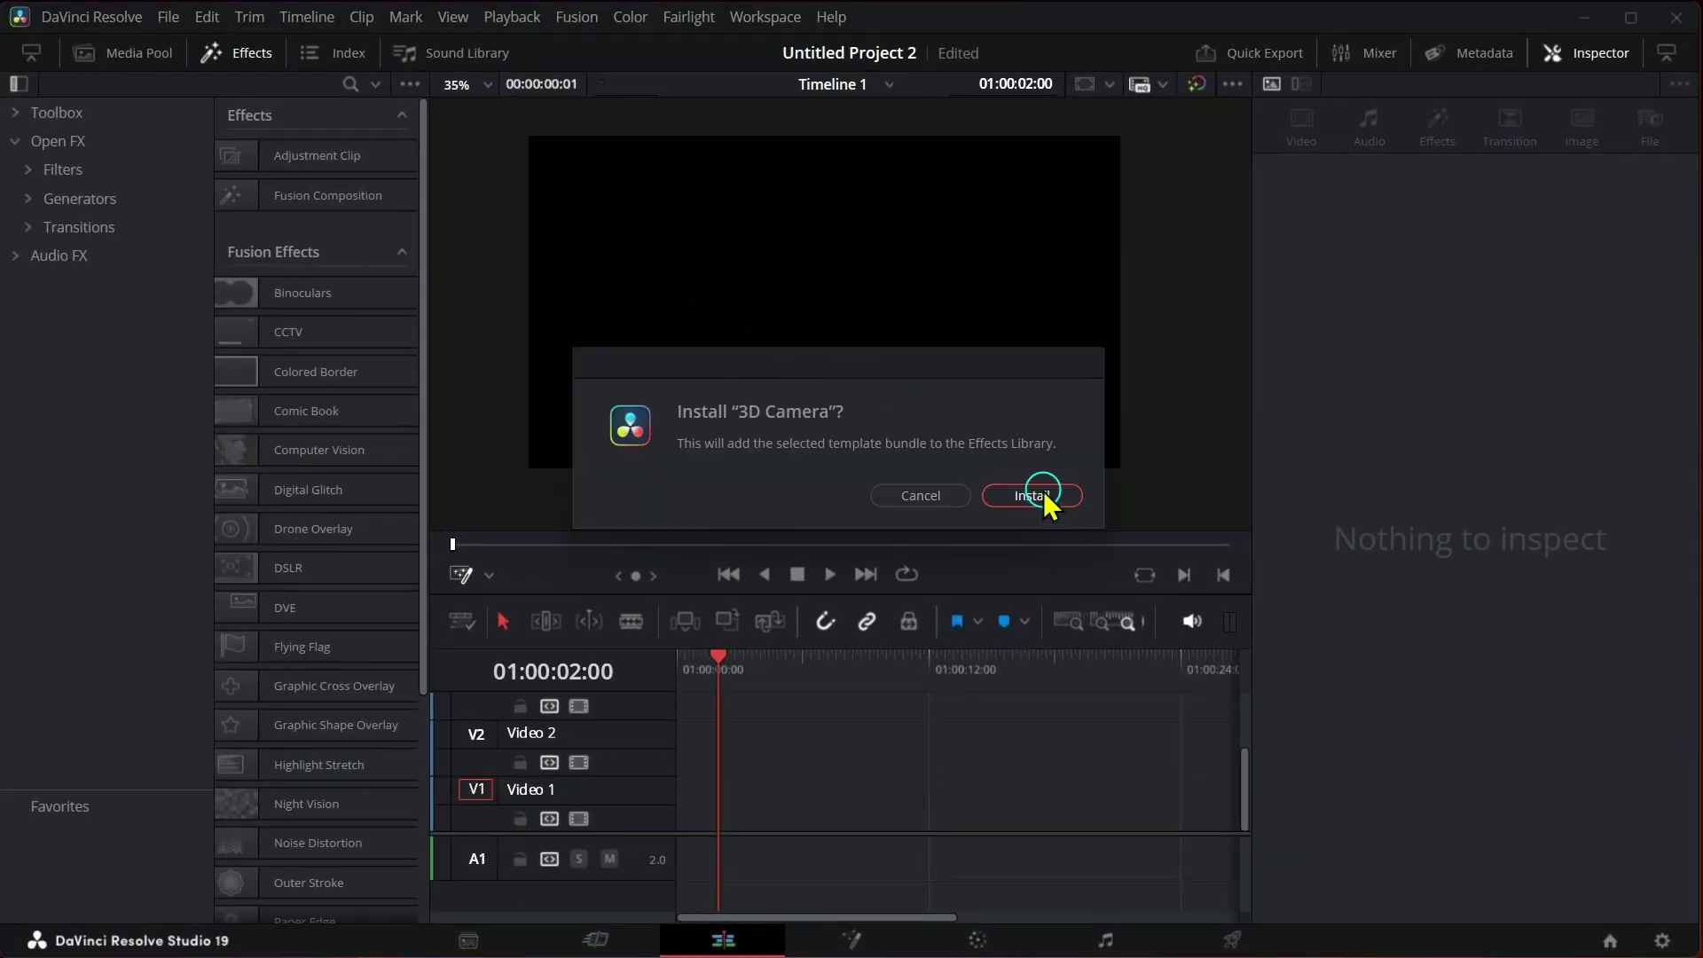
{"action": "left_click", "coordinate": [1028, 493]}
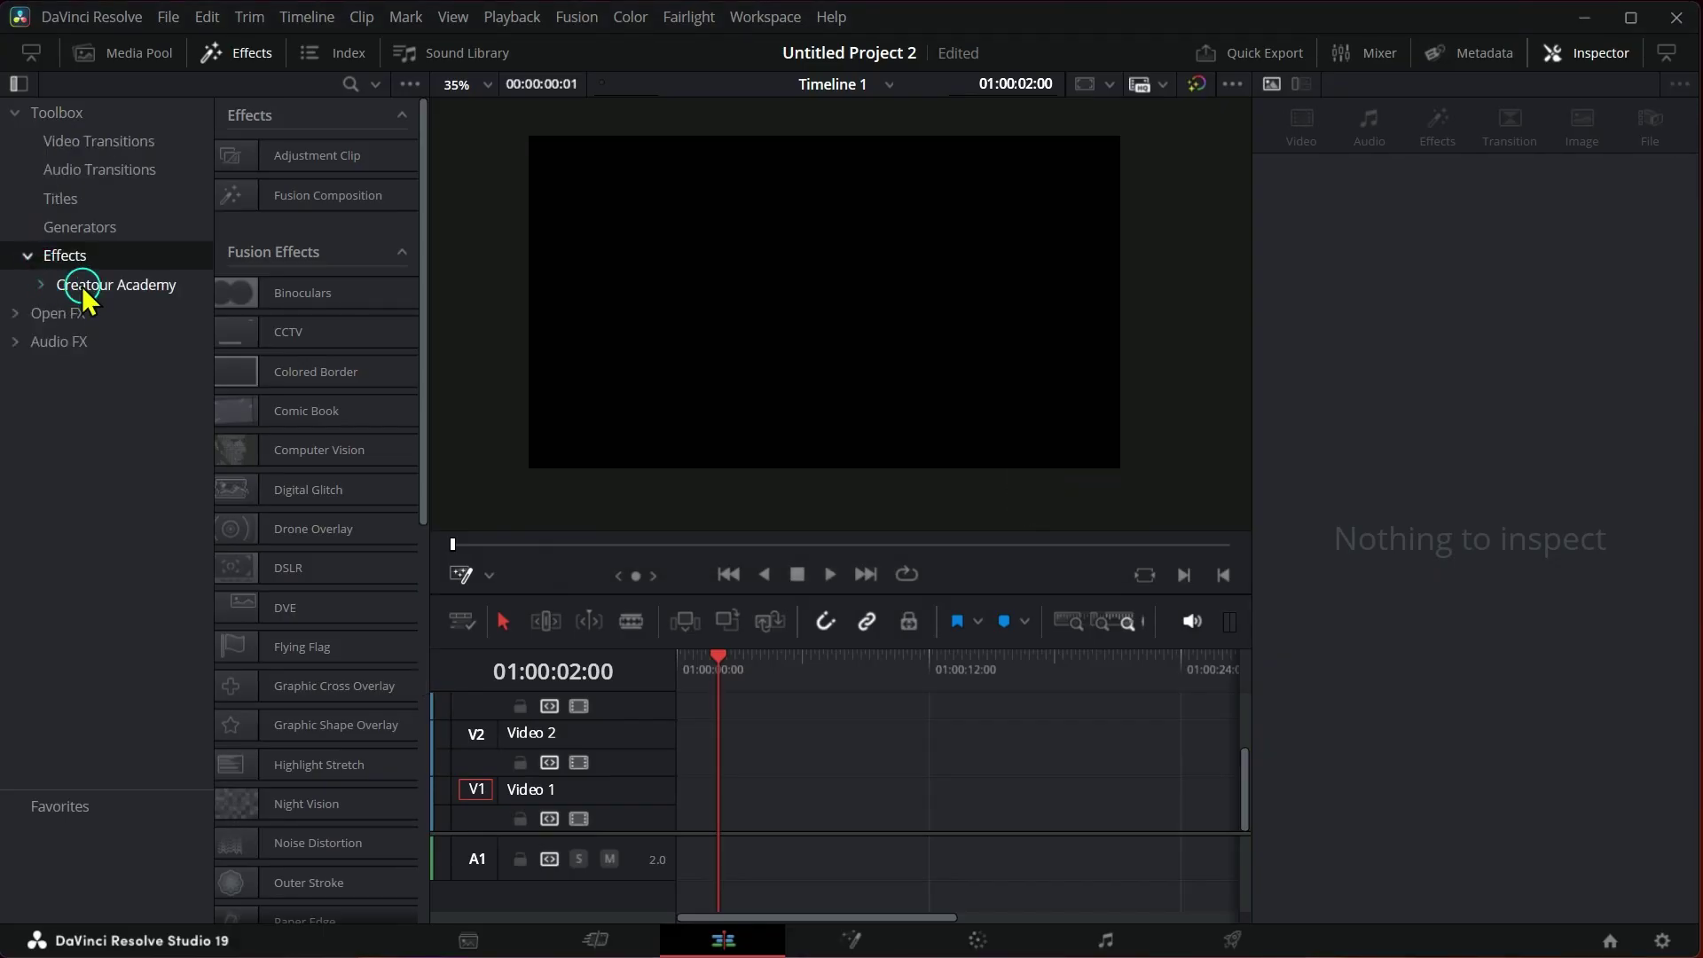
{"action": "left_click", "coordinate": [61, 289]}
{"action": "left_click", "coordinate": [277, 188]}
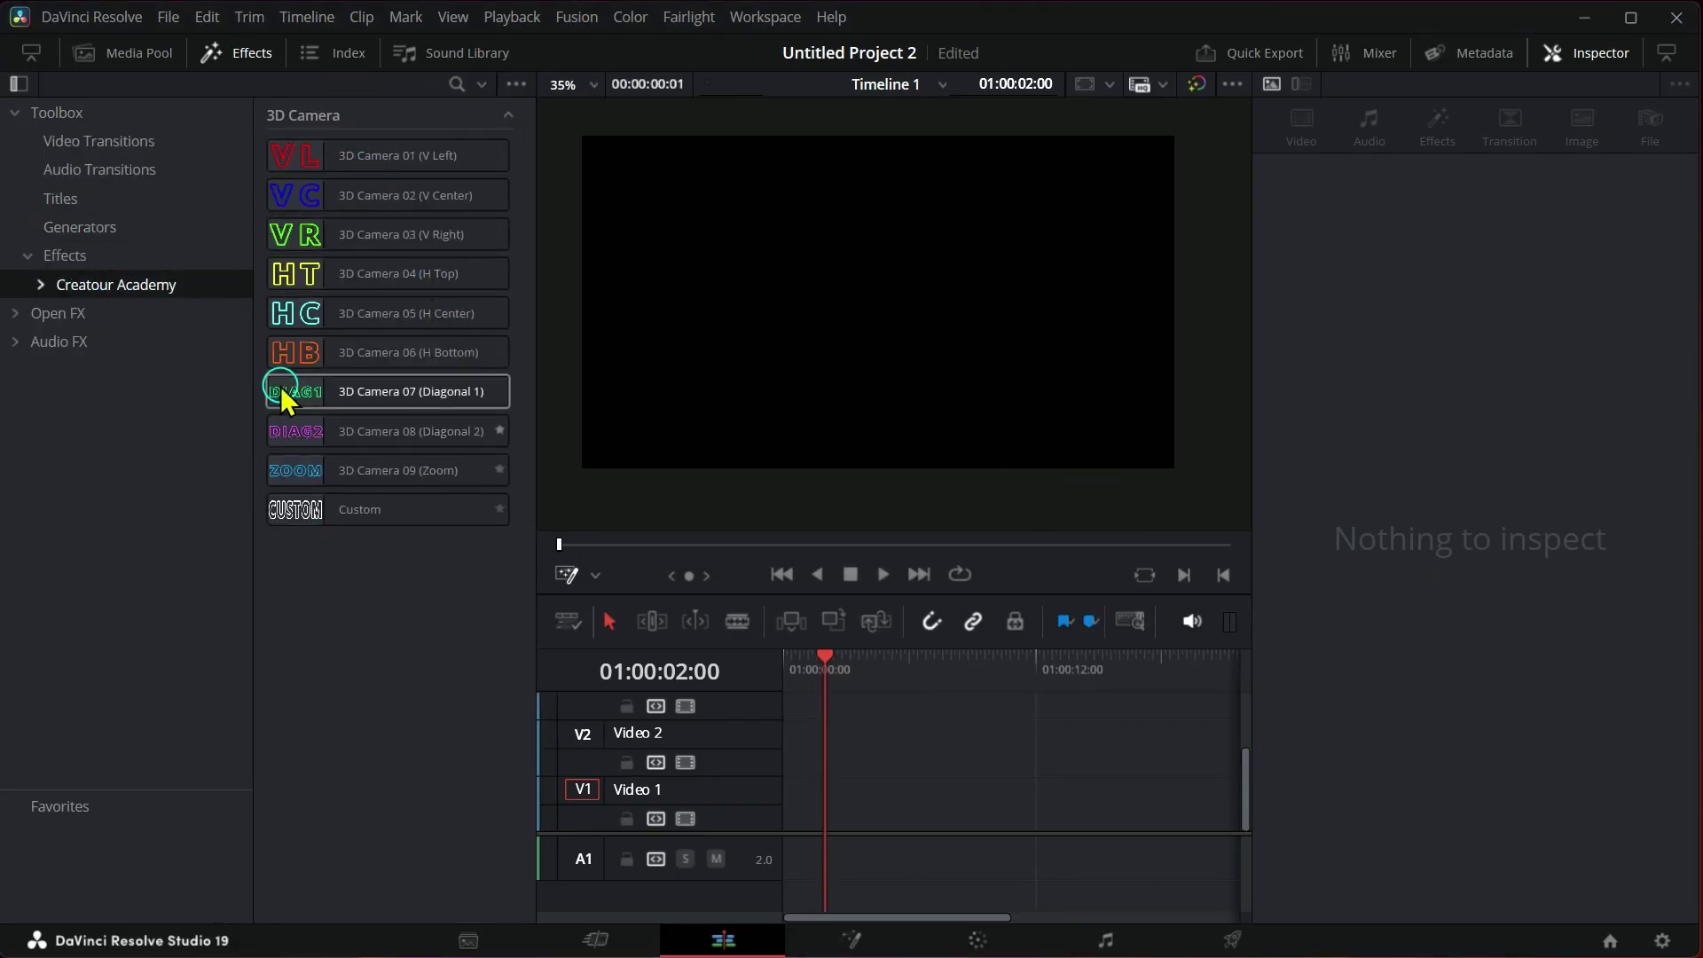
Step: Apply 3D Camera 01 (V Left) to the V1 clip and switch the viewer to Fusion Overlay
{"action": "left_click_drag", "start_coordinate": [254, 346], "coordinate": [181, 348]}
{"action": "left_click_drag", "start_coordinate": [266, 155], "coordinate": [848, 807]}
{"action": "left_click", "coordinate": [595, 575]}
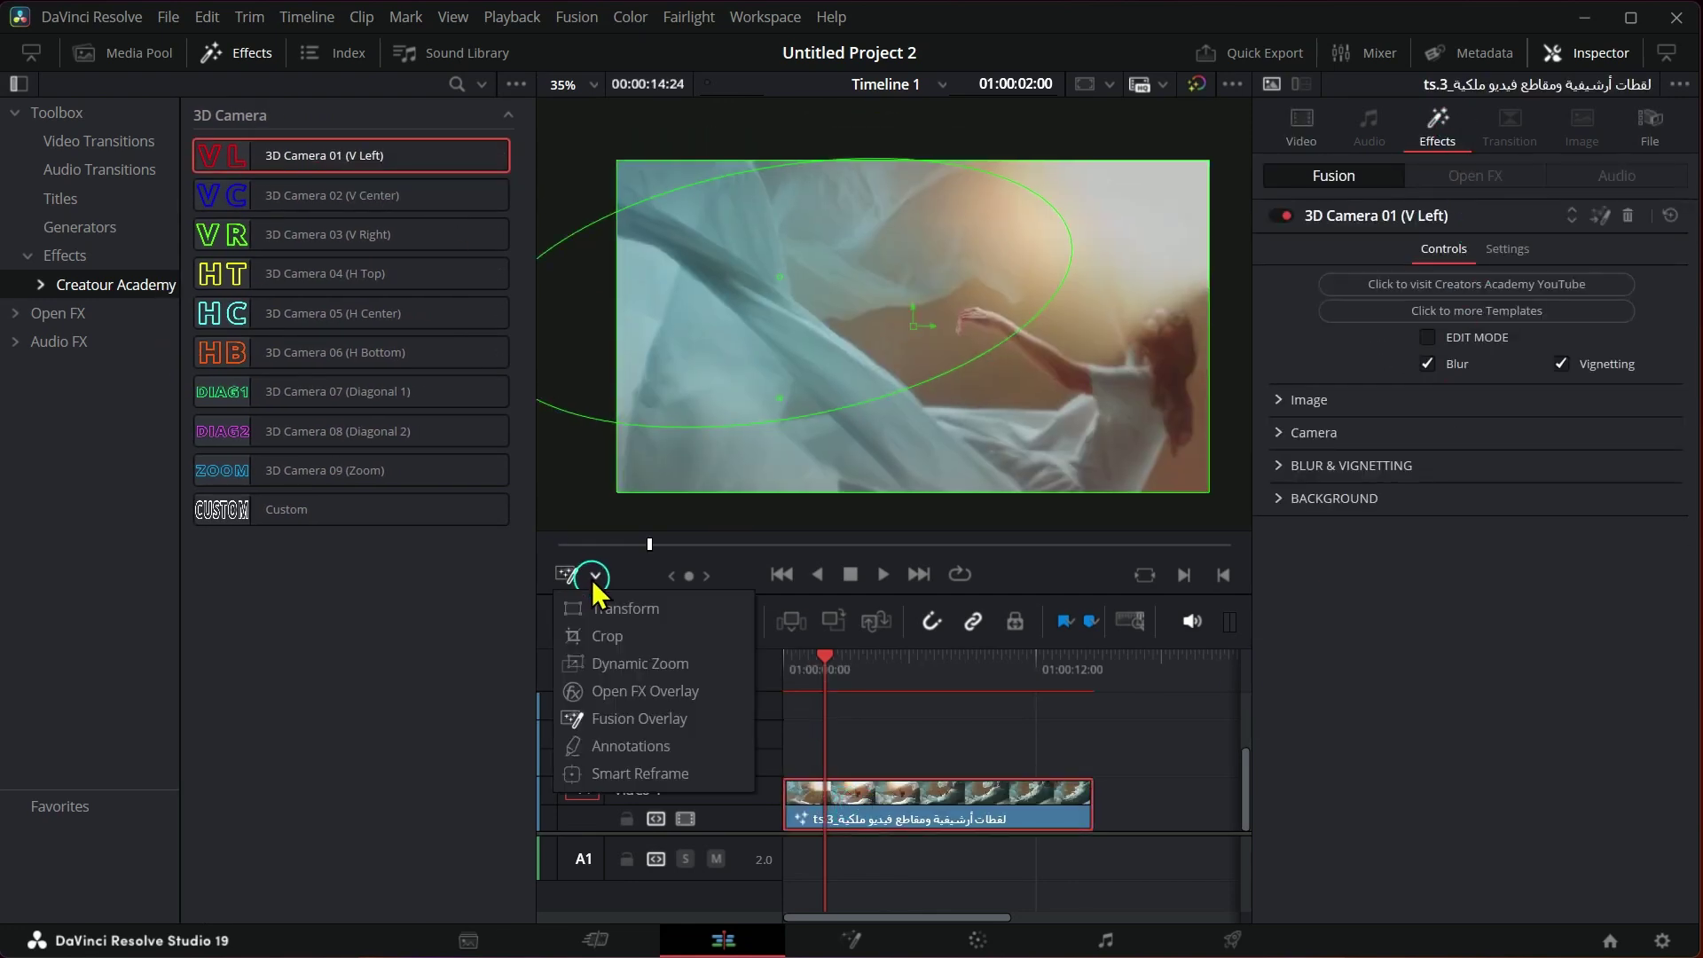
{"action": "left_click", "coordinate": [593, 721]}
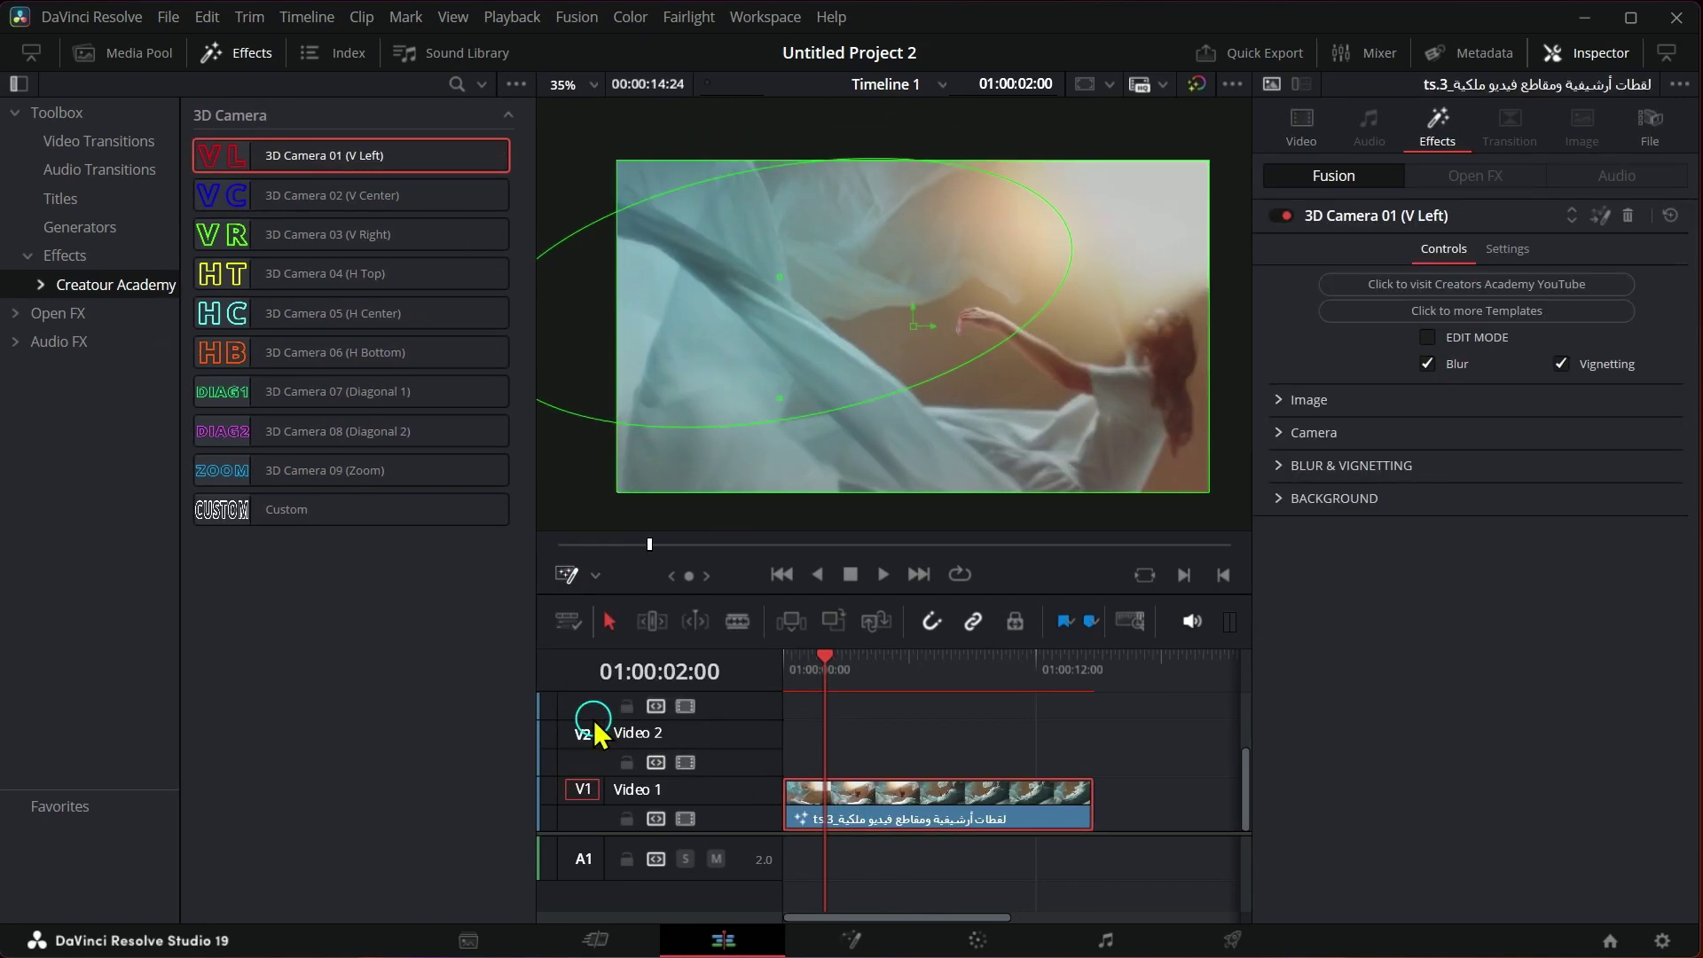
Step: Rotate the starting 3D camera view on the first frame so it fills the frame
{"action": "left_click", "coordinate": [850, 754]}
{"action": "left_click_drag", "start_coordinate": [781, 279], "coordinate": [639, 181]}
{"action": "left_click", "coordinate": [914, 754]}
{"action": "left_click_drag", "start_coordinate": [845, 663], "coordinate": [781, 661]}
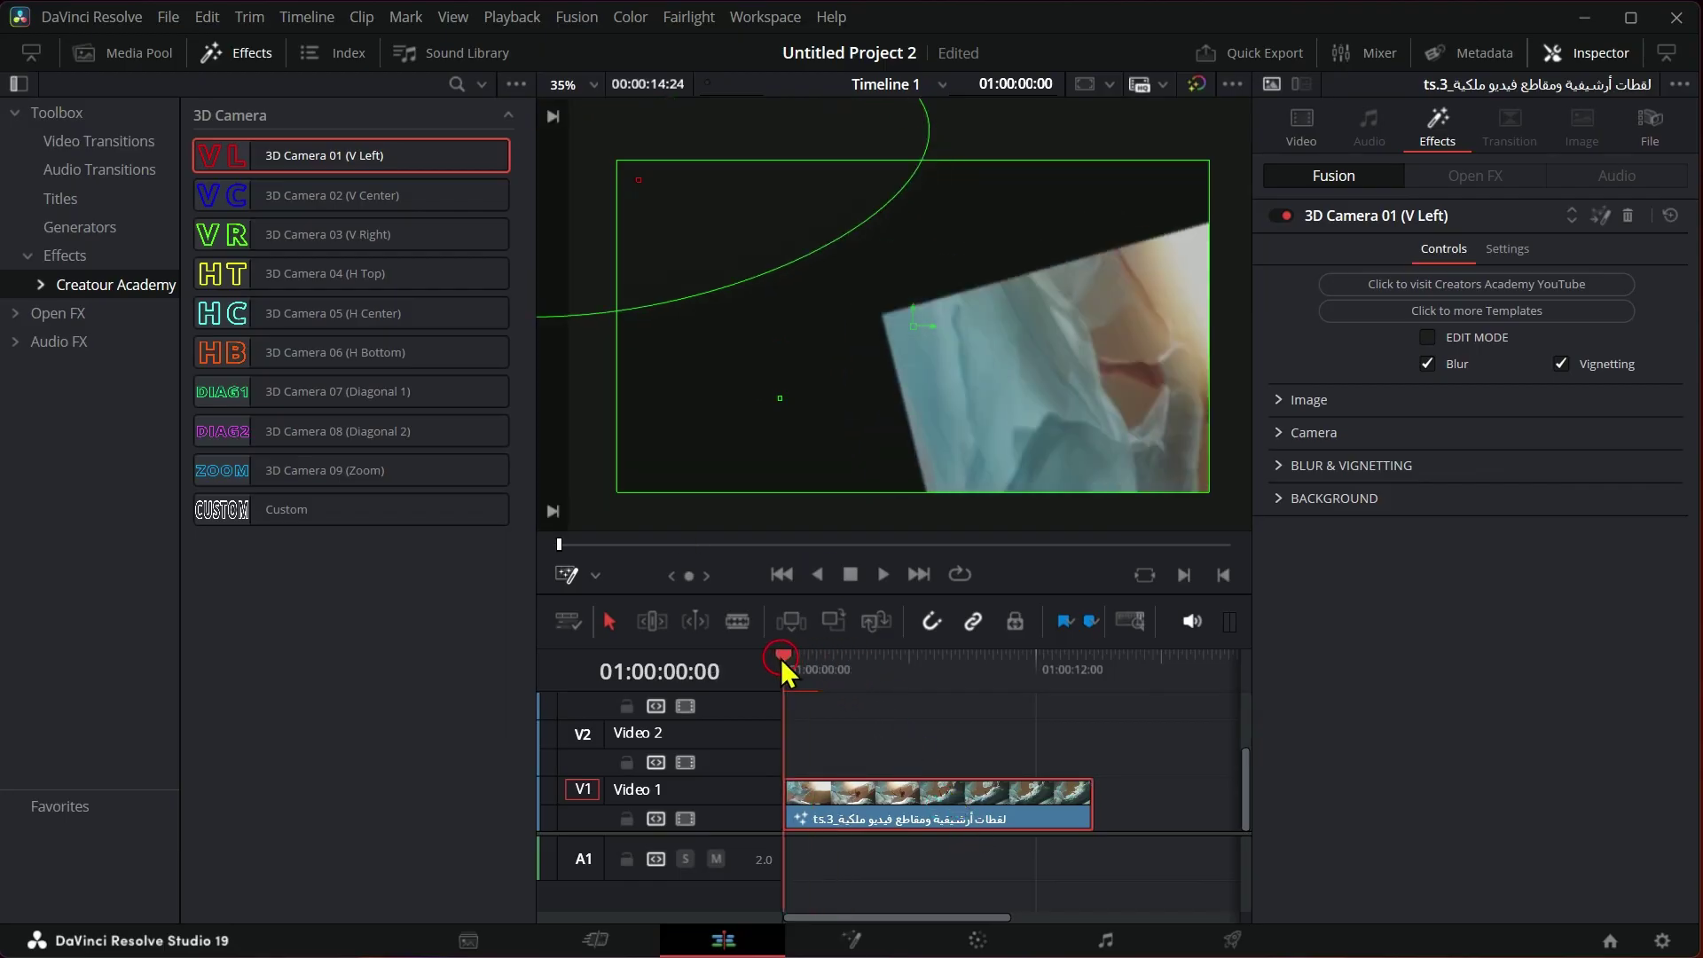
{"action": "left_click", "coordinate": [684, 260]}
{"action": "left_click_drag", "start_coordinate": [644, 183], "coordinate": [747, 243]}
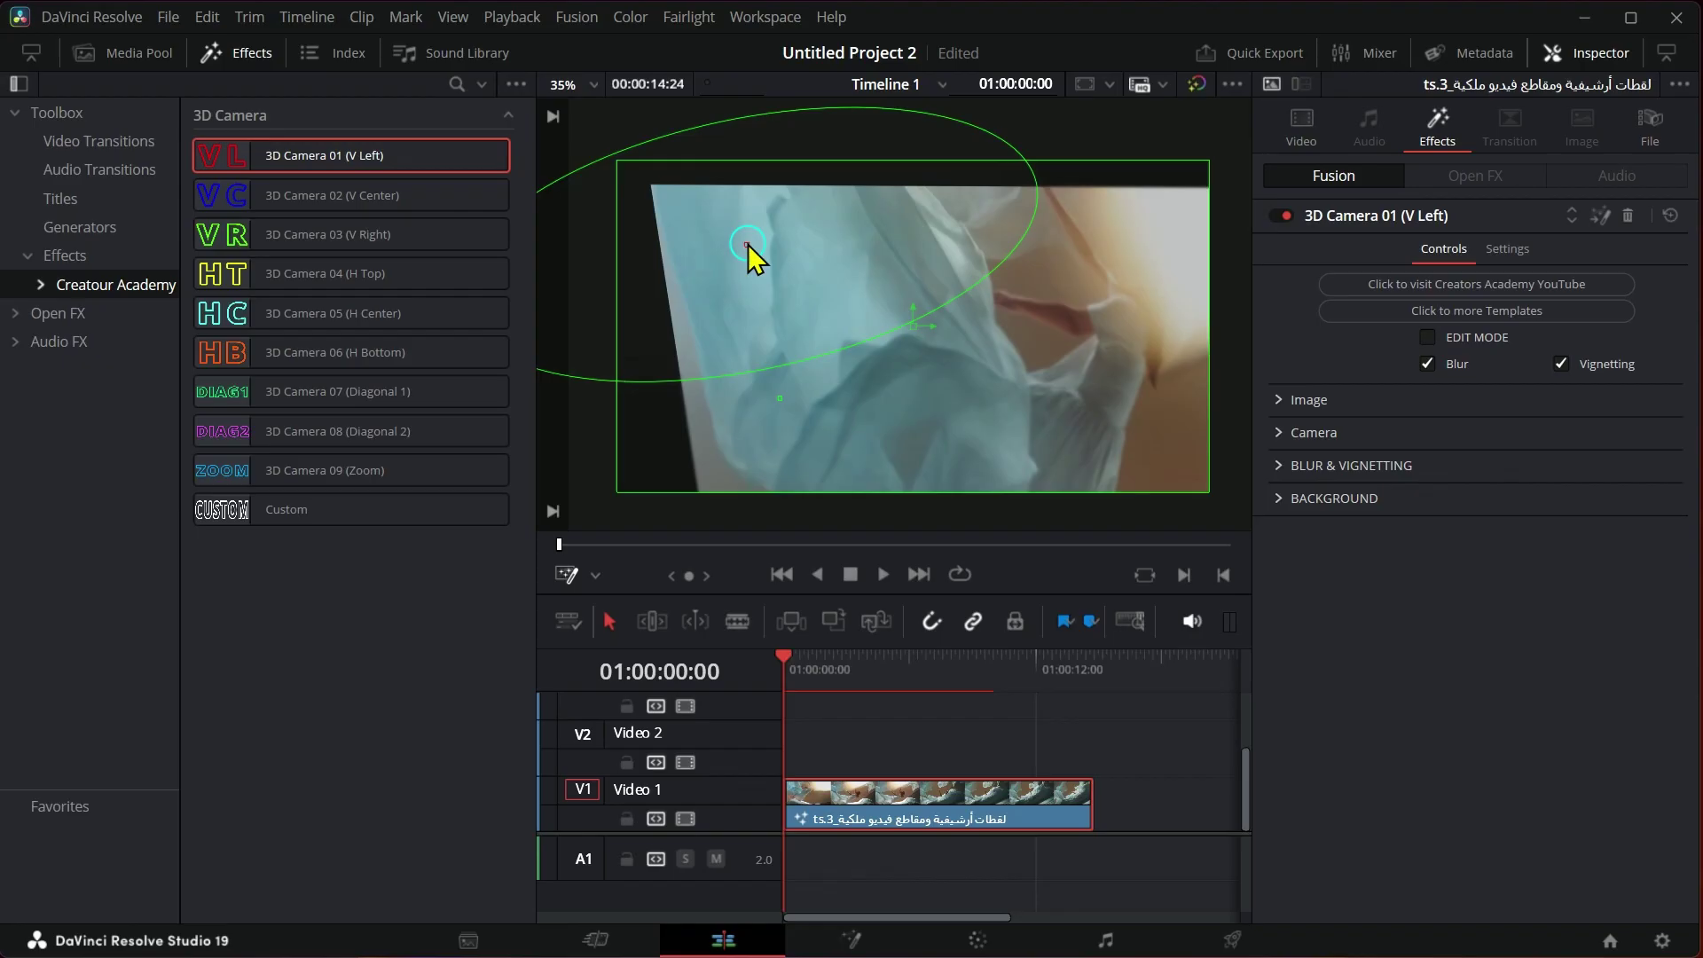
Step: Tilt and rotate the ending camera view at the end of the clip
{"action": "left_click_drag", "start_coordinate": [788, 681], "coordinate": [1089, 693]}
{"action": "left_click", "coordinate": [797, 408]}
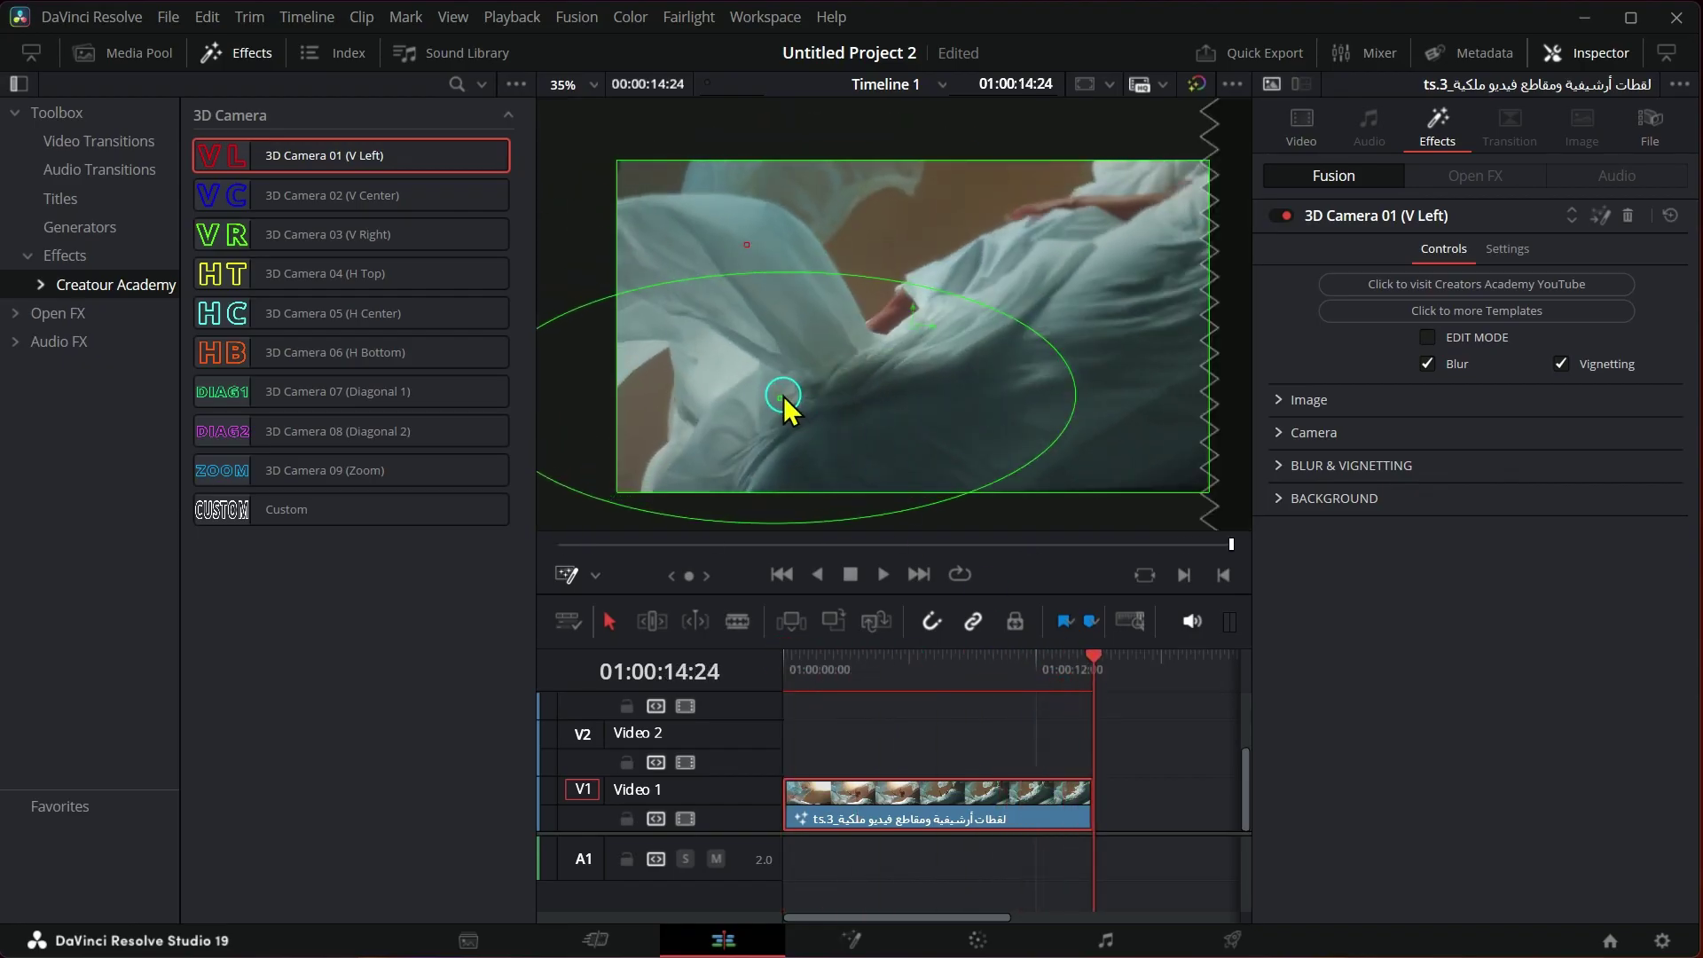
{"action": "left_click_drag", "start_coordinate": [783, 399], "coordinate": [1070, 383]}
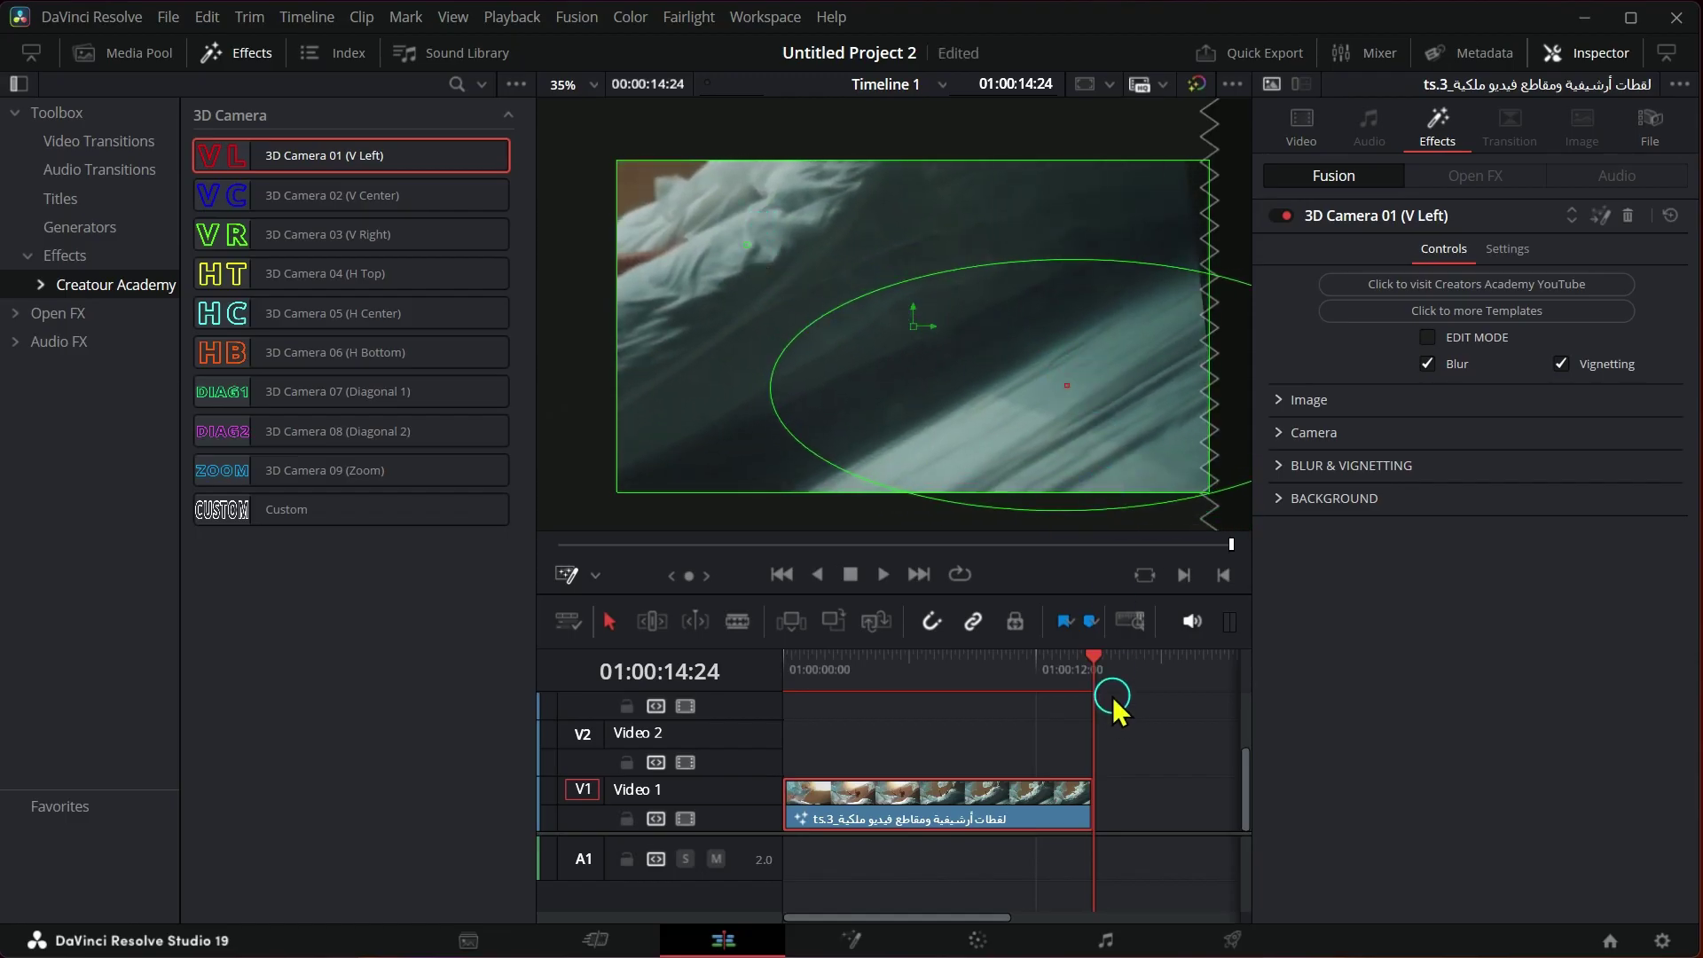
Step: Enlarge and reshape the oval focus area mid-clip, and re-enable Blur
{"action": "left_click_drag", "start_coordinate": [1114, 707], "coordinate": [931, 707]}
{"action": "left_click", "coordinate": [964, 440]}
{"action": "left_click_drag", "start_coordinate": [939, 378], "coordinate": [980, 462]}
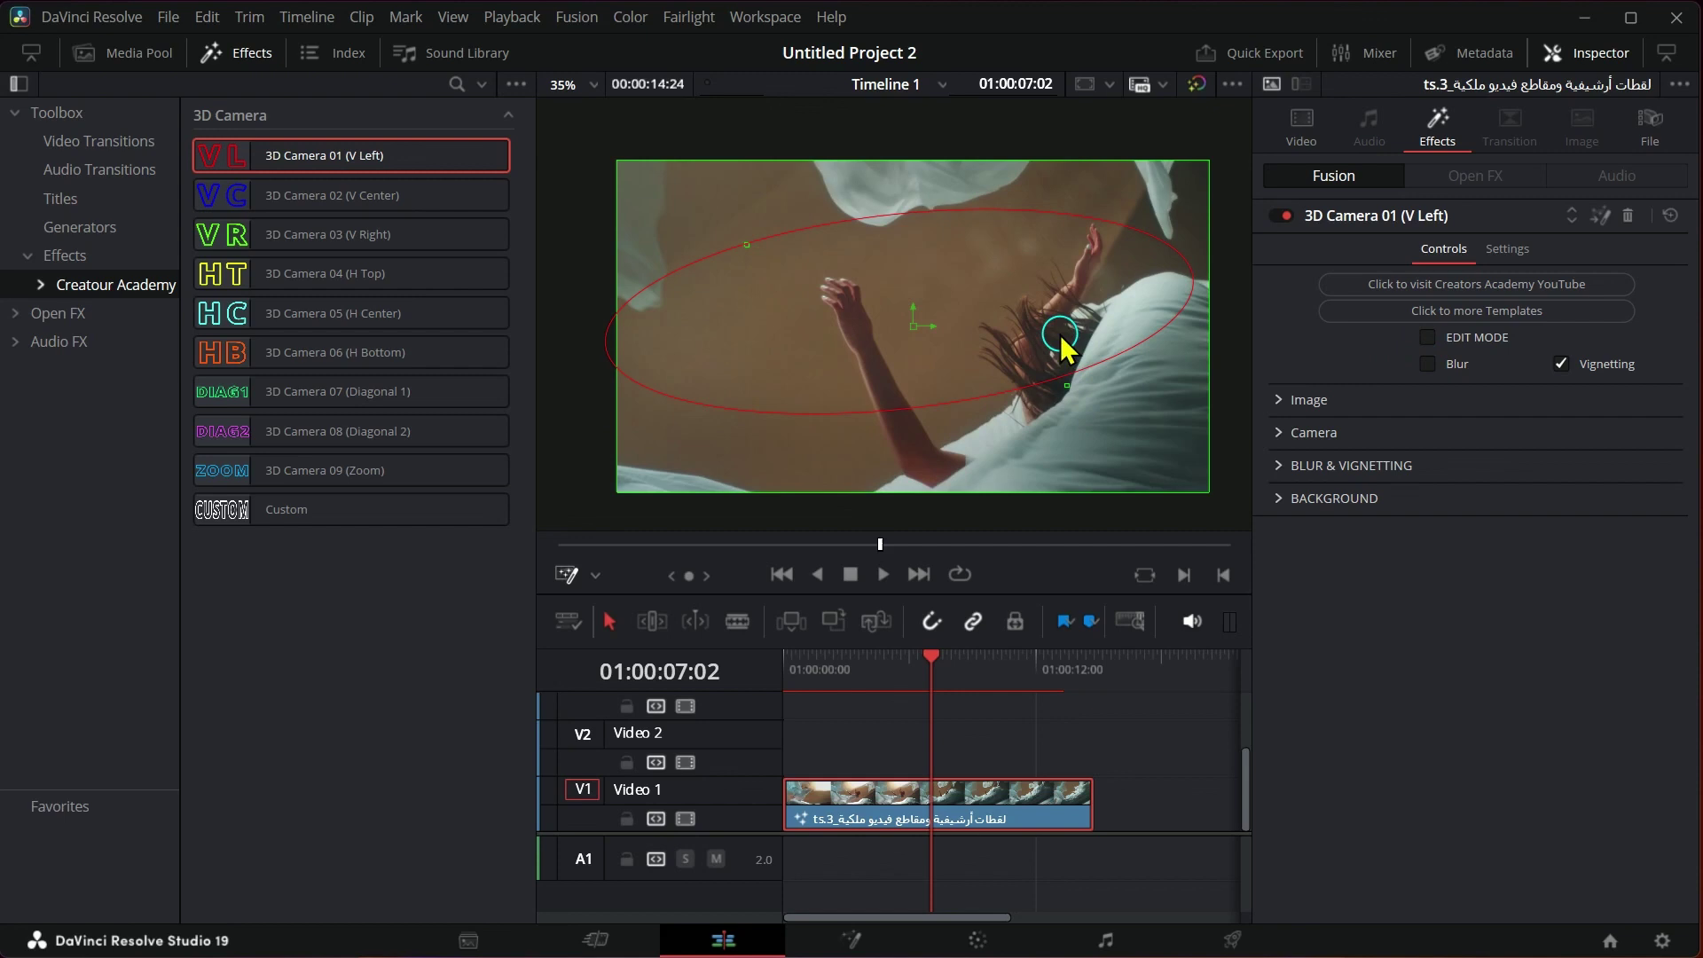
{"action": "scroll", "coordinate": [1060, 338], "scroll_direction": "up", "scroll_amount": 8}
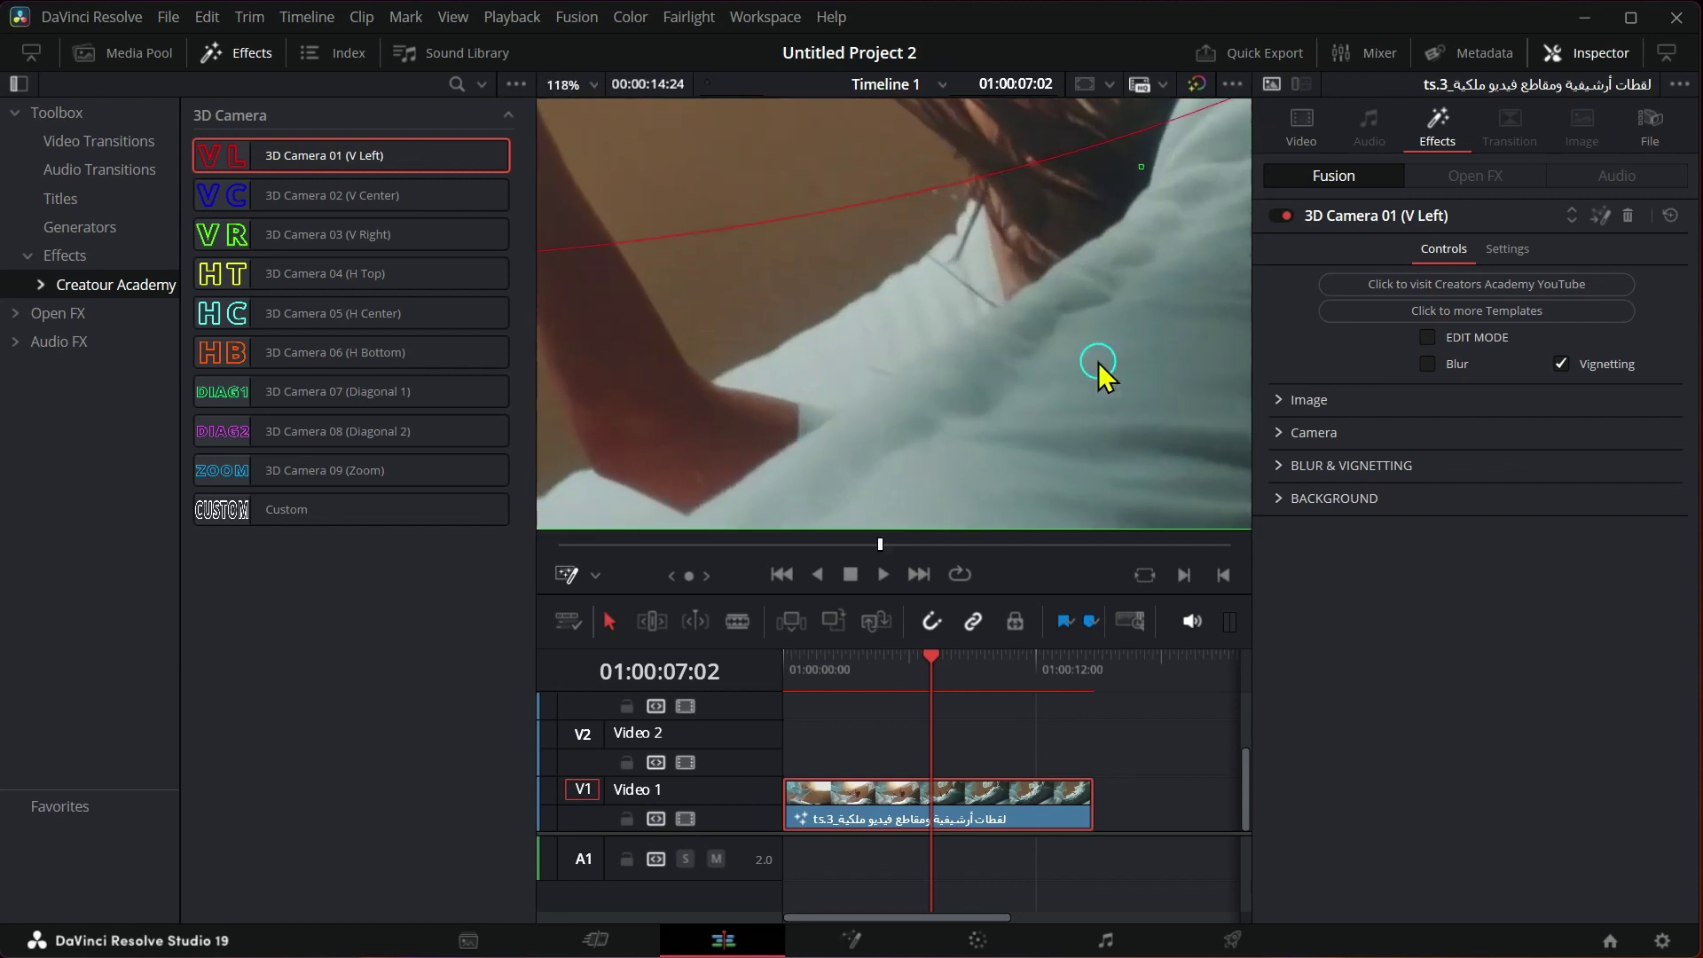
{"action": "left_click", "coordinate": [1429, 365]}
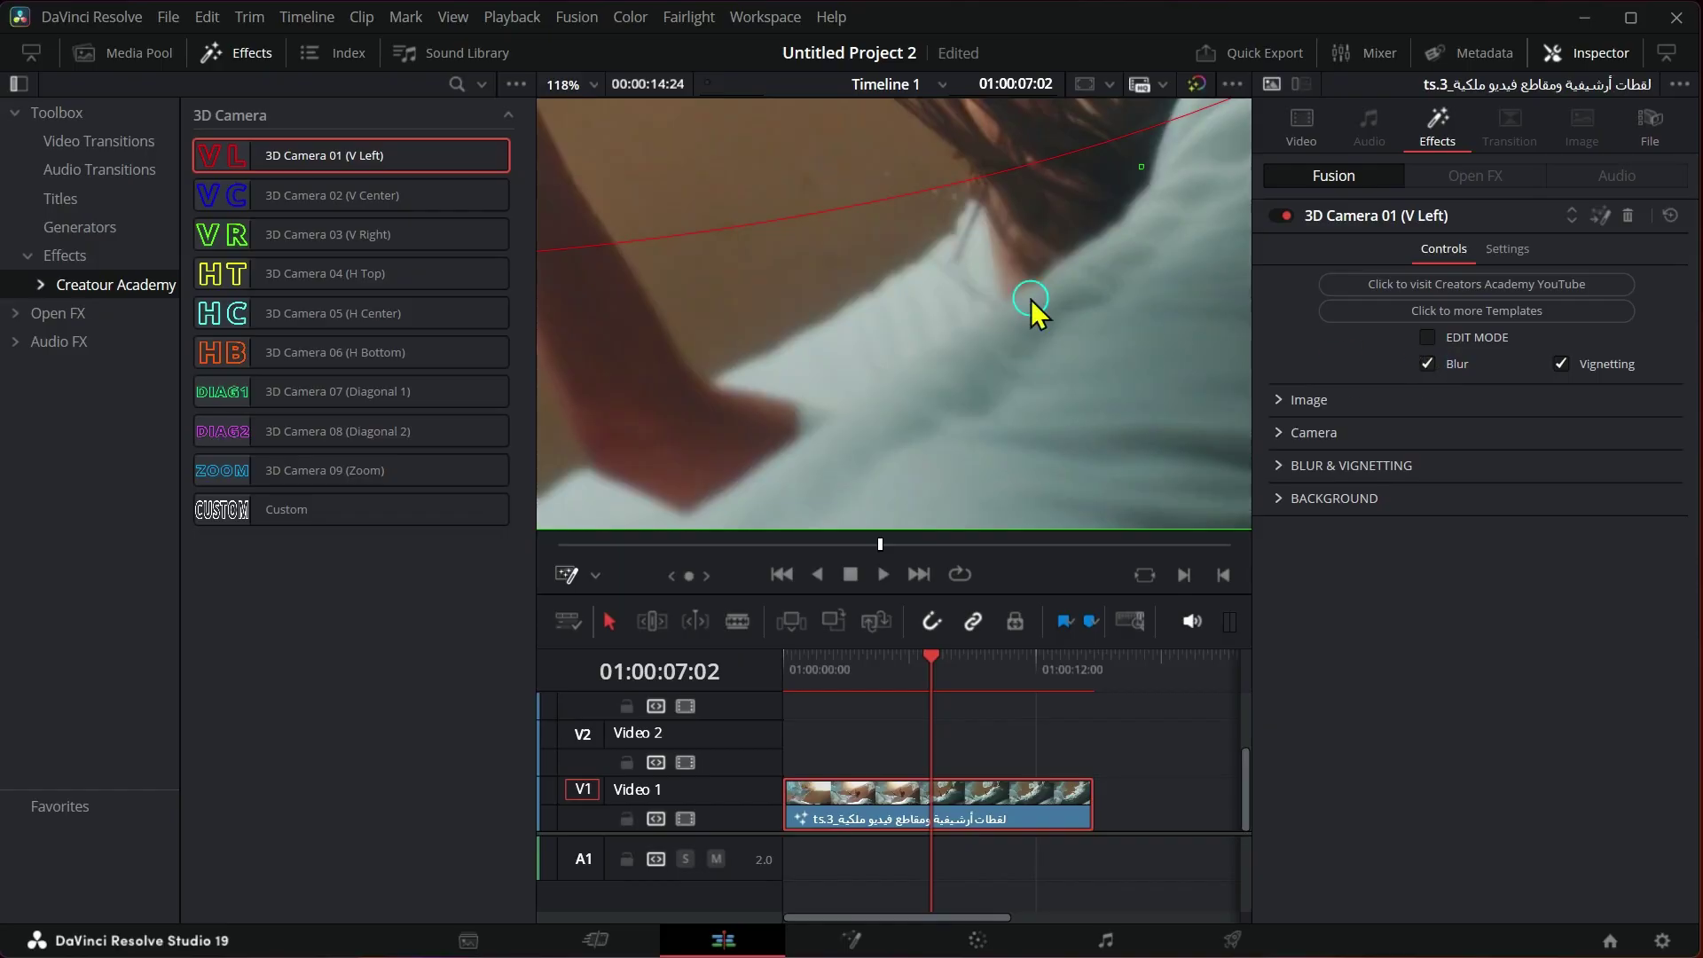
{"action": "scroll", "coordinate": [960, 290], "scroll_direction": "down", "scroll_amount": 3}
Step: Try smaller IMG Size values, then undo to keep the image at full size 1.0
{"action": "scroll", "coordinate": [955, 230], "scroll_direction": "down", "scroll_amount": 3}
{"action": "left_click", "coordinate": [1275, 404]}
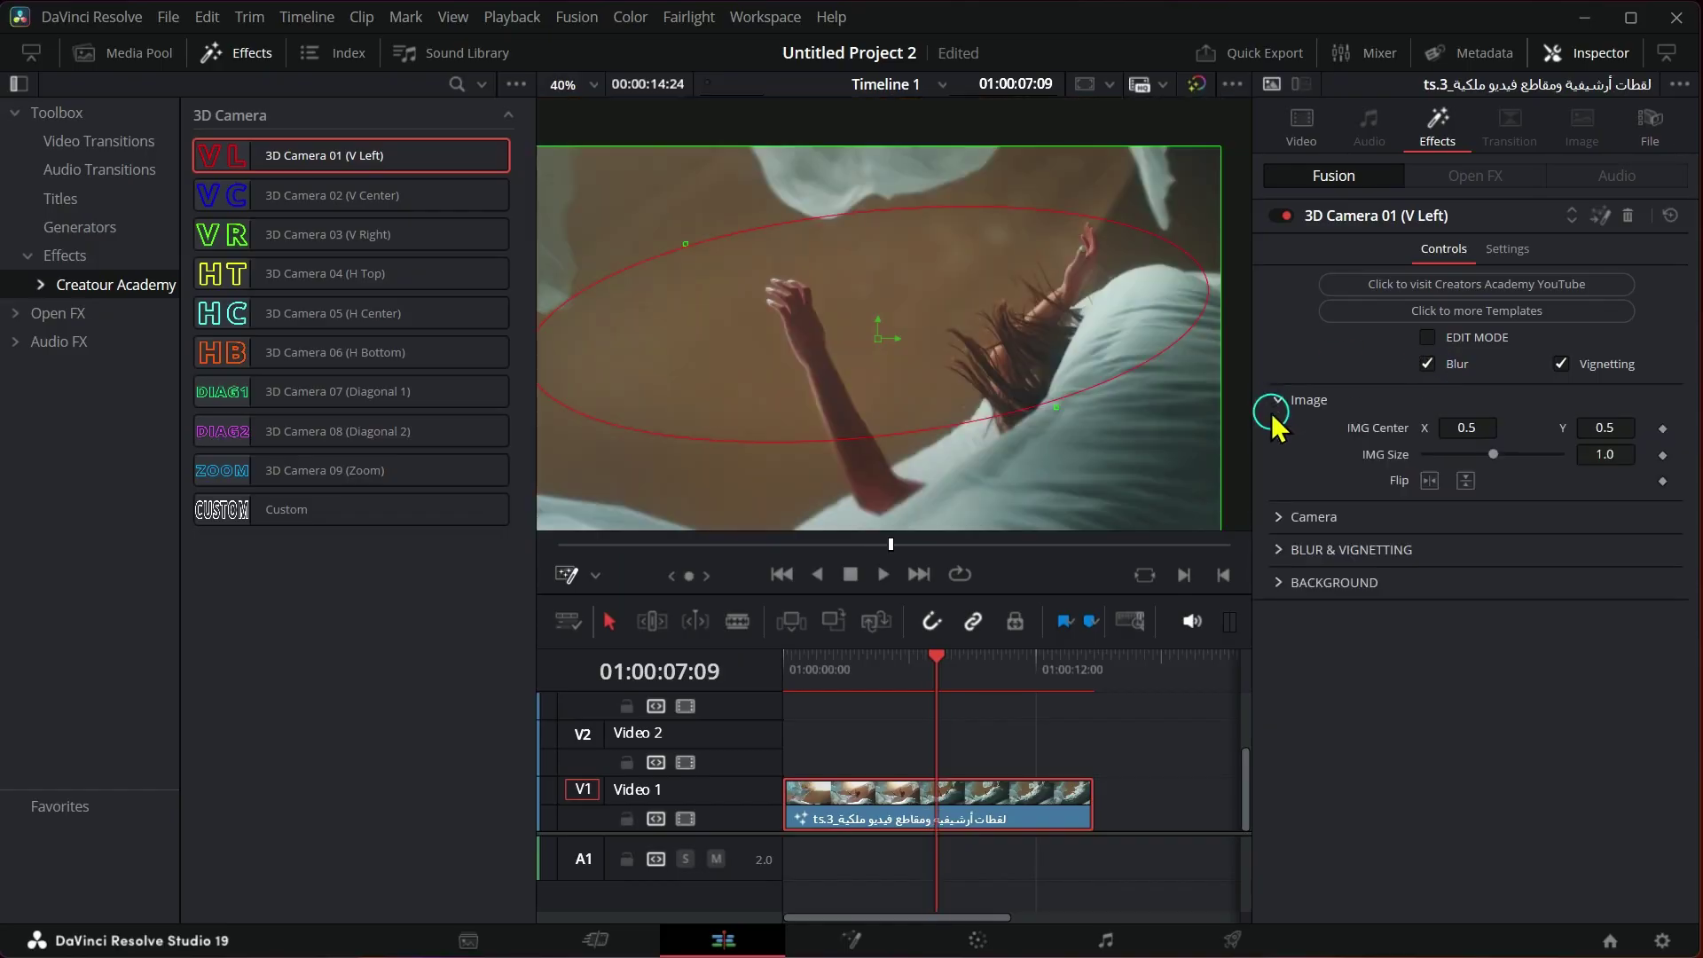
{"action": "mouse_move", "coordinate": [1491, 465]}
{"action": "left_mouse_down"}
{"action": "mouse_move", "coordinate": [1445, 459]}
{"action": "mouse_move", "coordinate": [1460, 469]}
{"action": "left_mouse_up"}
{"action": "double_click", "coordinate": [1465, 478]}
{"action": "scroll", "coordinate": [1216, 410], "scroll_direction": "down", "scroll_amount": 2}
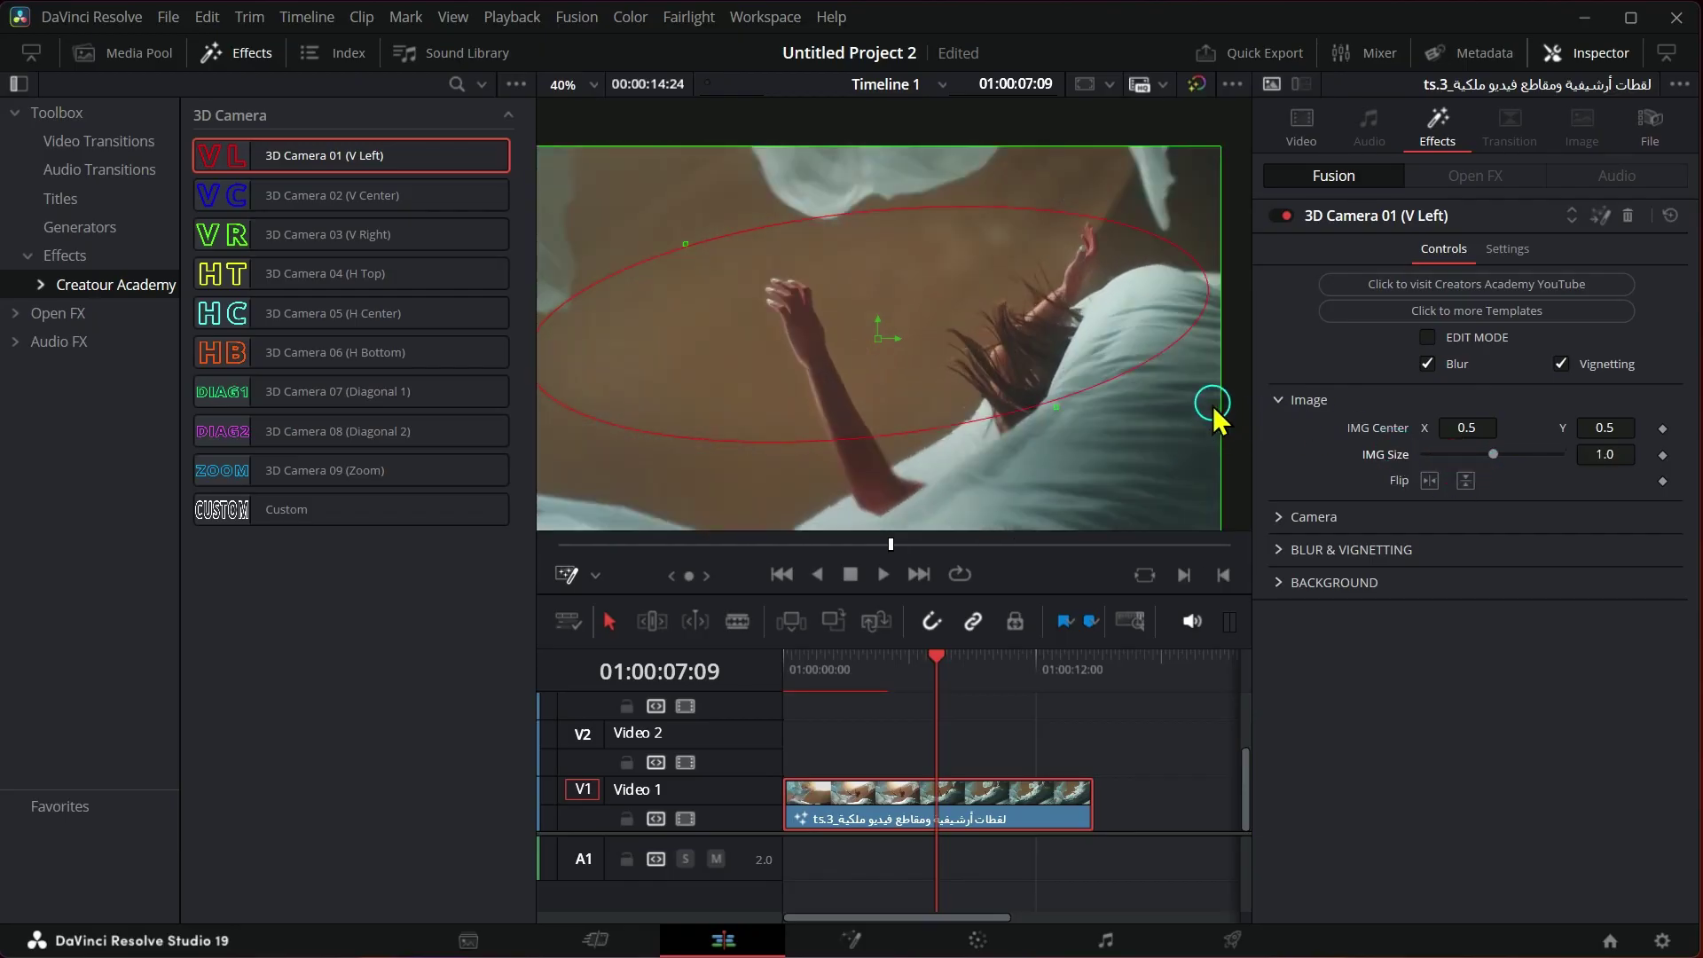
{"action": "scroll", "coordinate": [1100, 310], "scroll_direction": "down", "scroll_amount": 1}
{"action": "left_click_drag", "start_coordinate": [1149, 486], "coordinate": [1087, 466]}
{"action": "key", "text": "ctrl+z"}
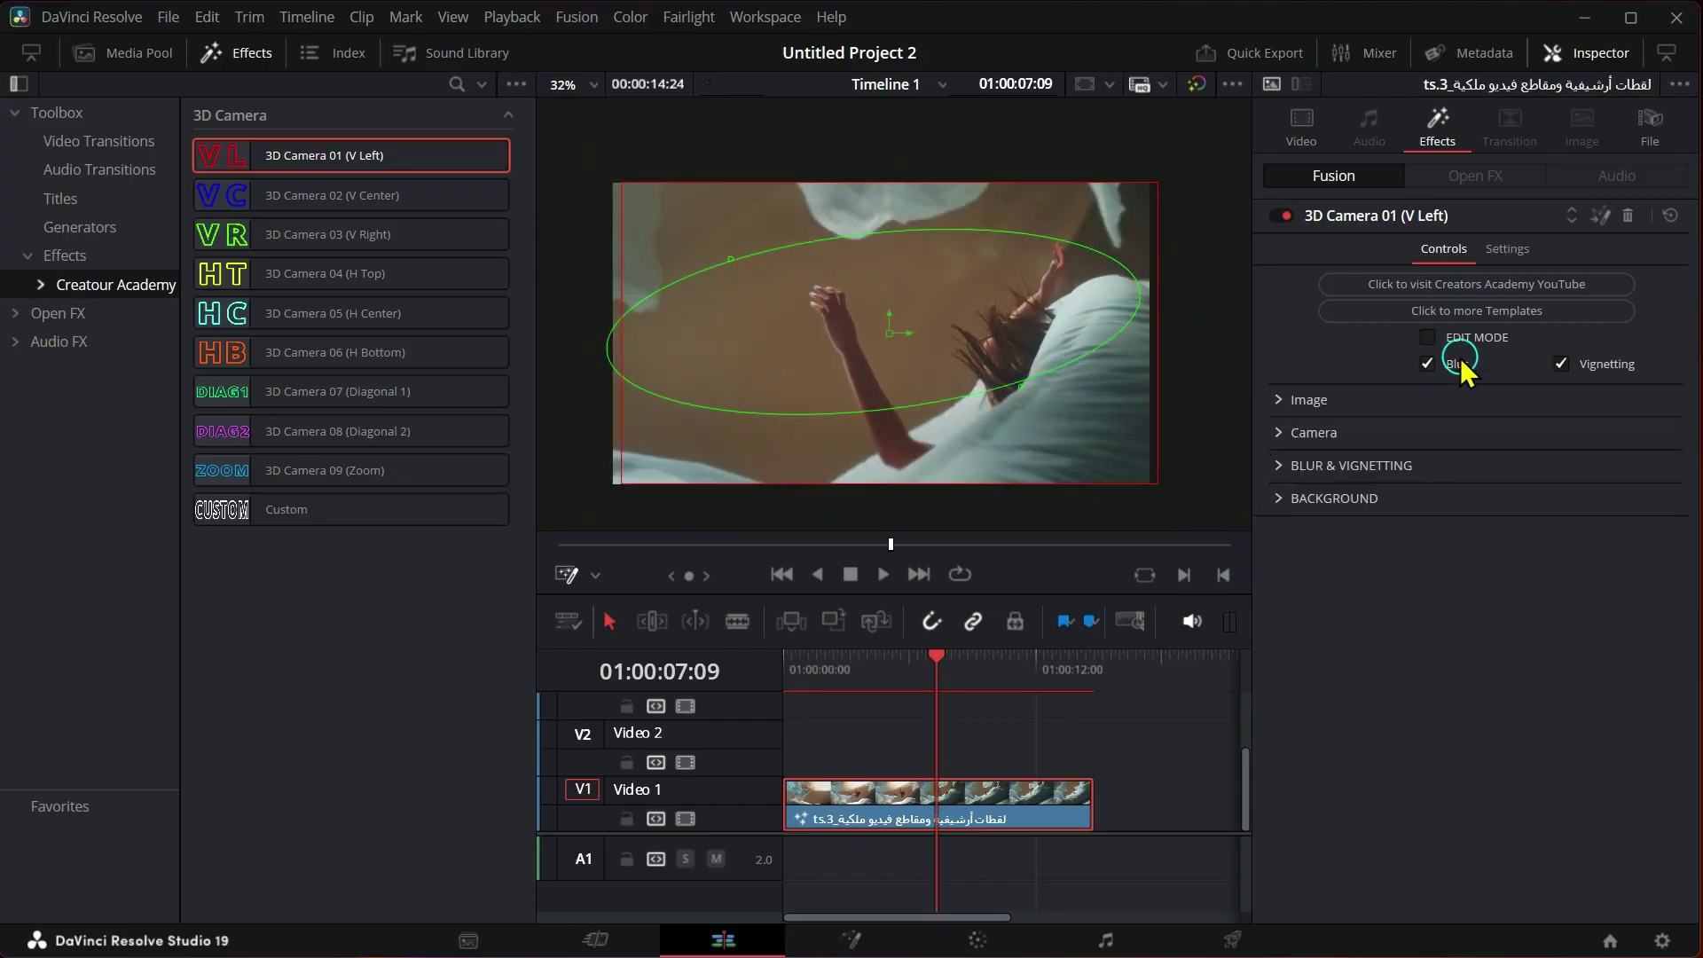
Step: In Edit Mode, angle the blur's focus line diagonally toward the upper left, then exit Edit Mode
{"action": "left_click", "coordinate": [1426, 359]}
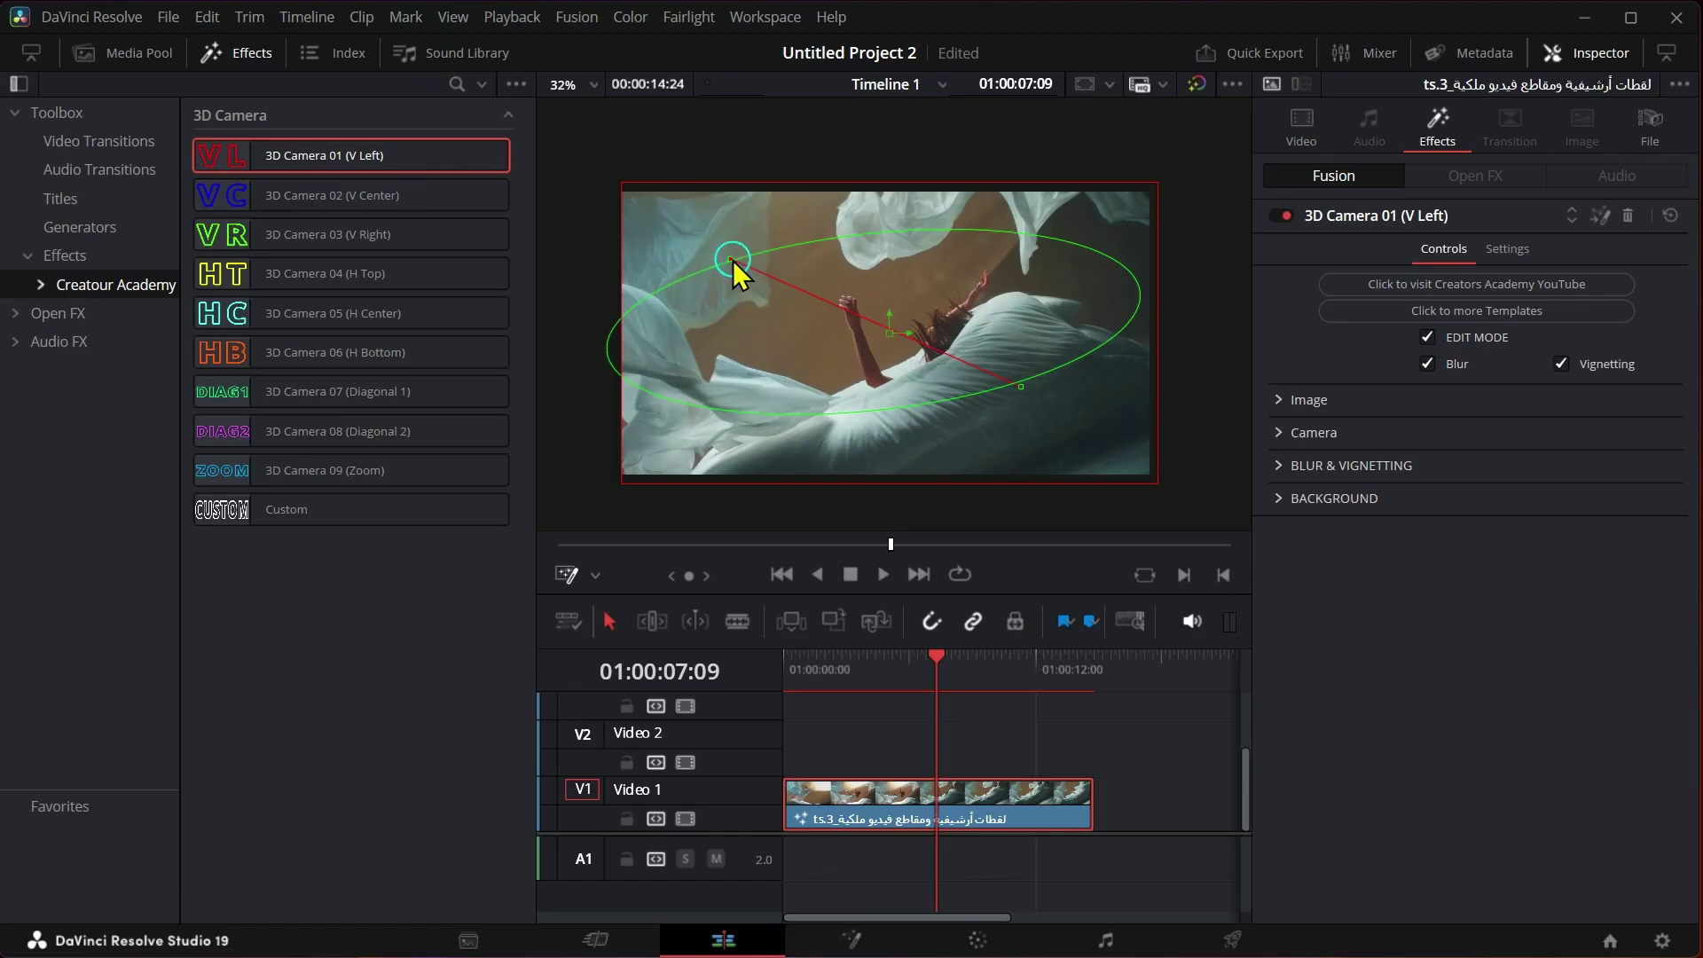
{"action": "left_click_drag", "start_coordinate": [732, 259], "coordinate": [690, 231]}
{"action": "left_click", "coordinate": [1424, 362]}
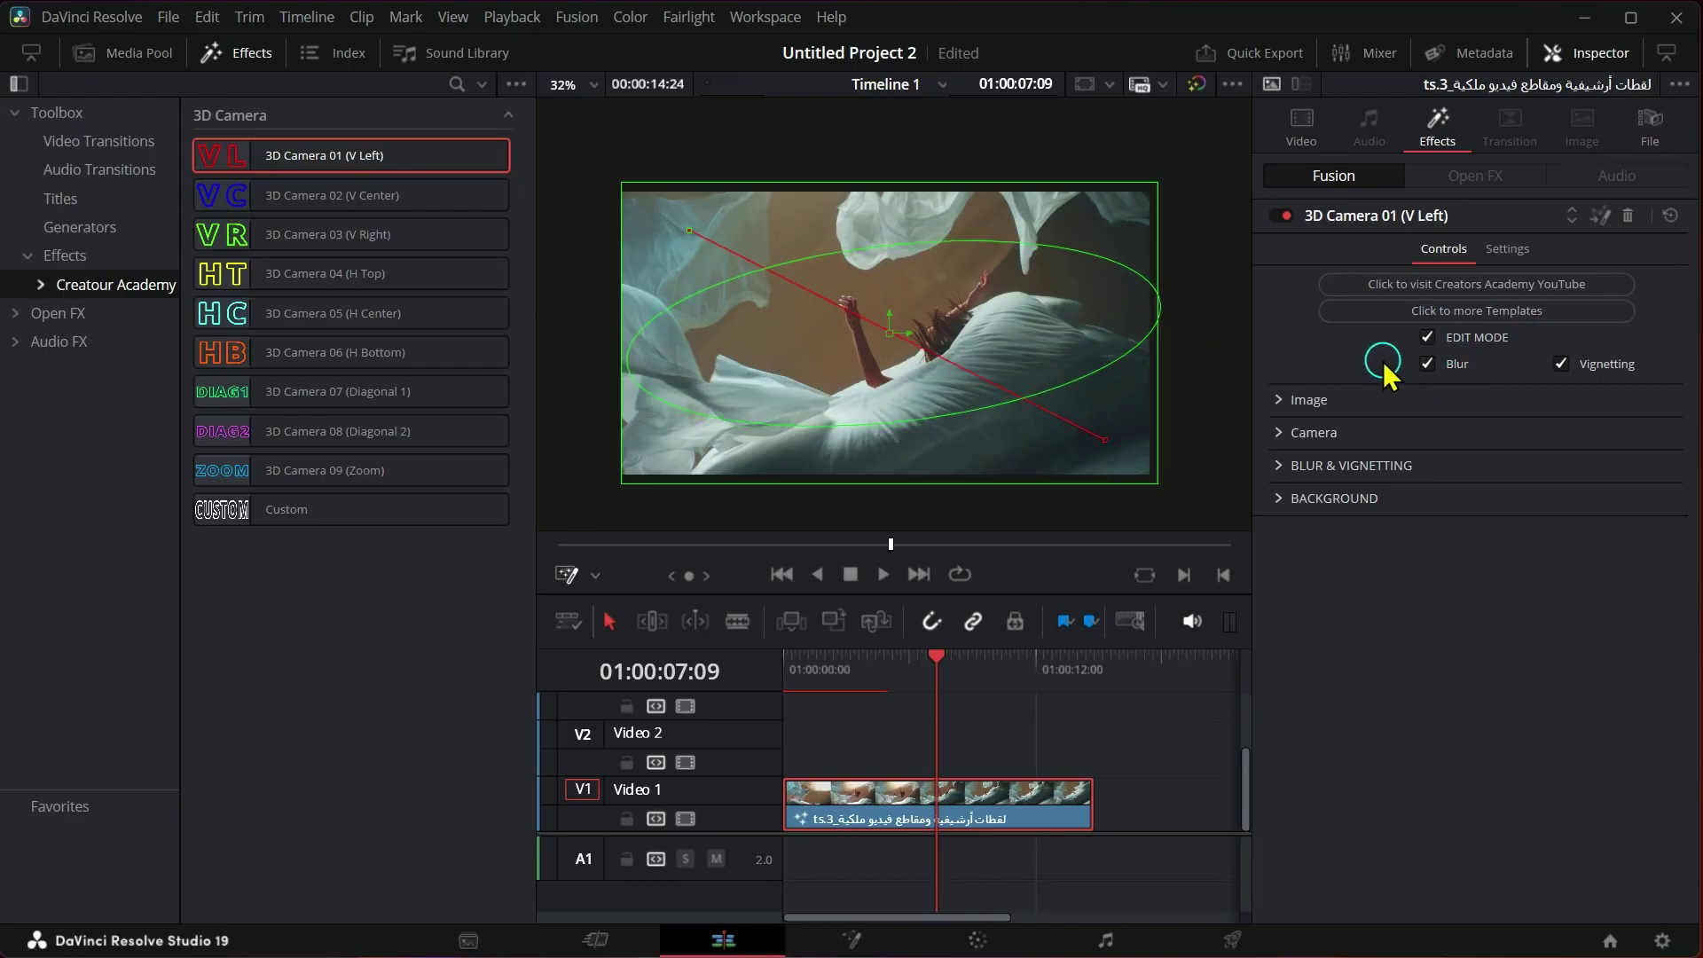
{"action": "left_click", "coordinate": [1427, 337]}
Step: Test Constant Angle, then set the camera Animation Curve to Easing with Sine in/out
{"action": "left_click", "coordinate": [1278, 432]}
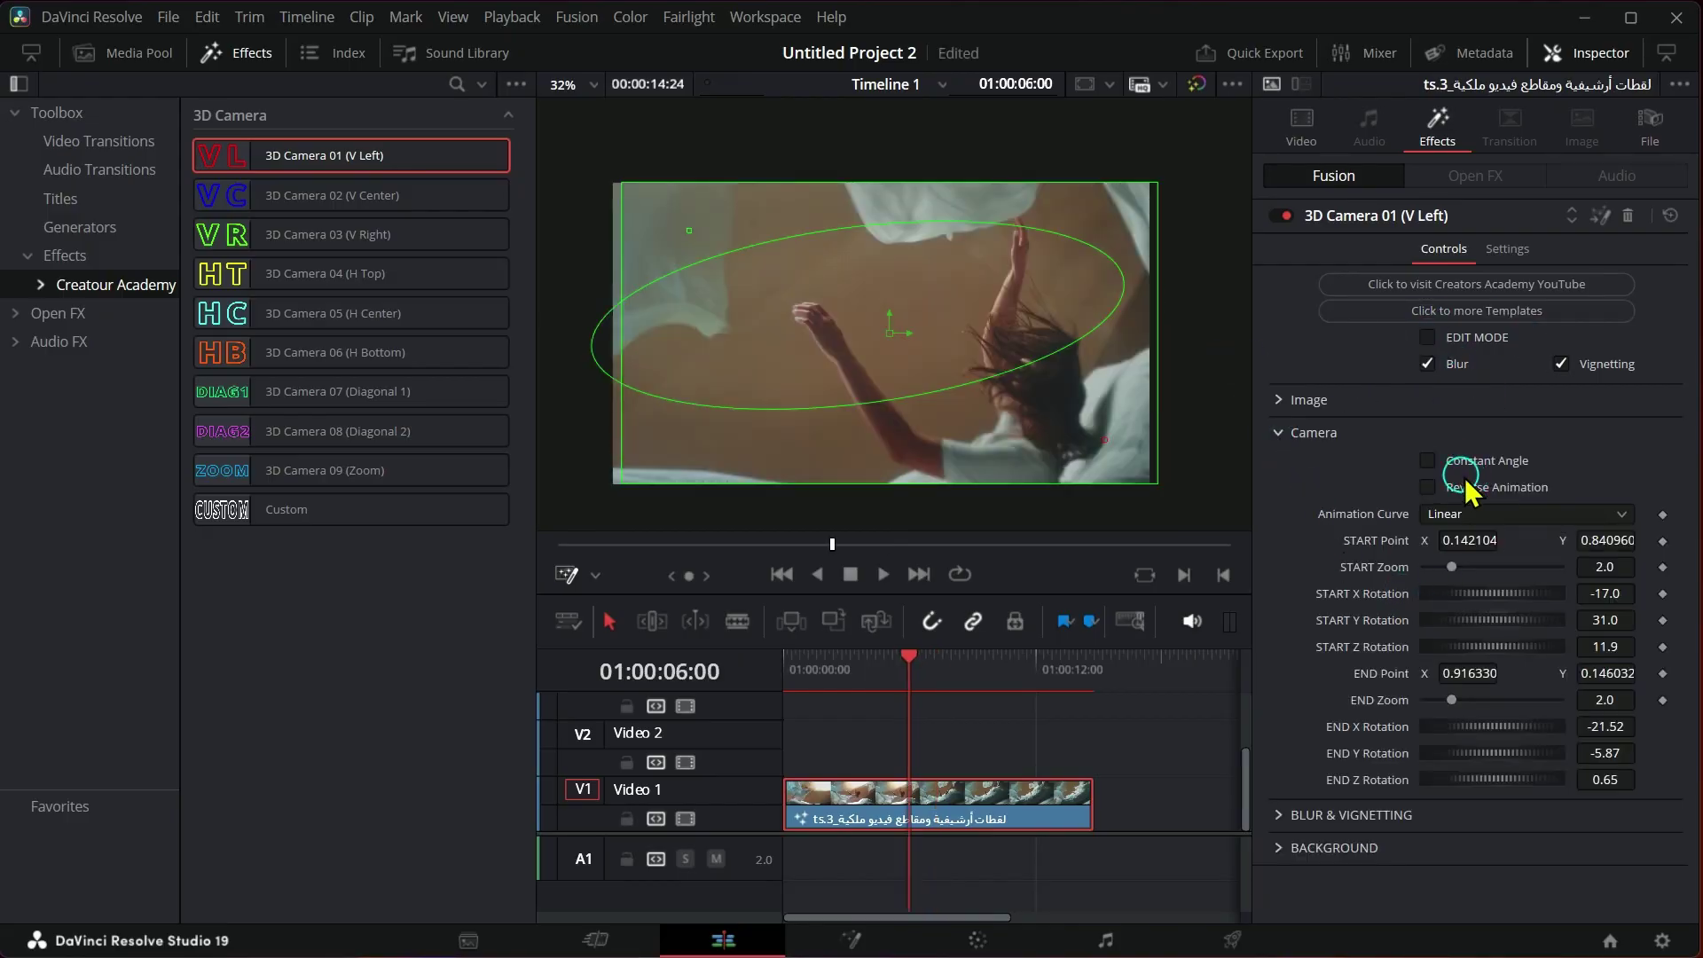
{"action": "left_click", "coordinate": [1430, 460]}
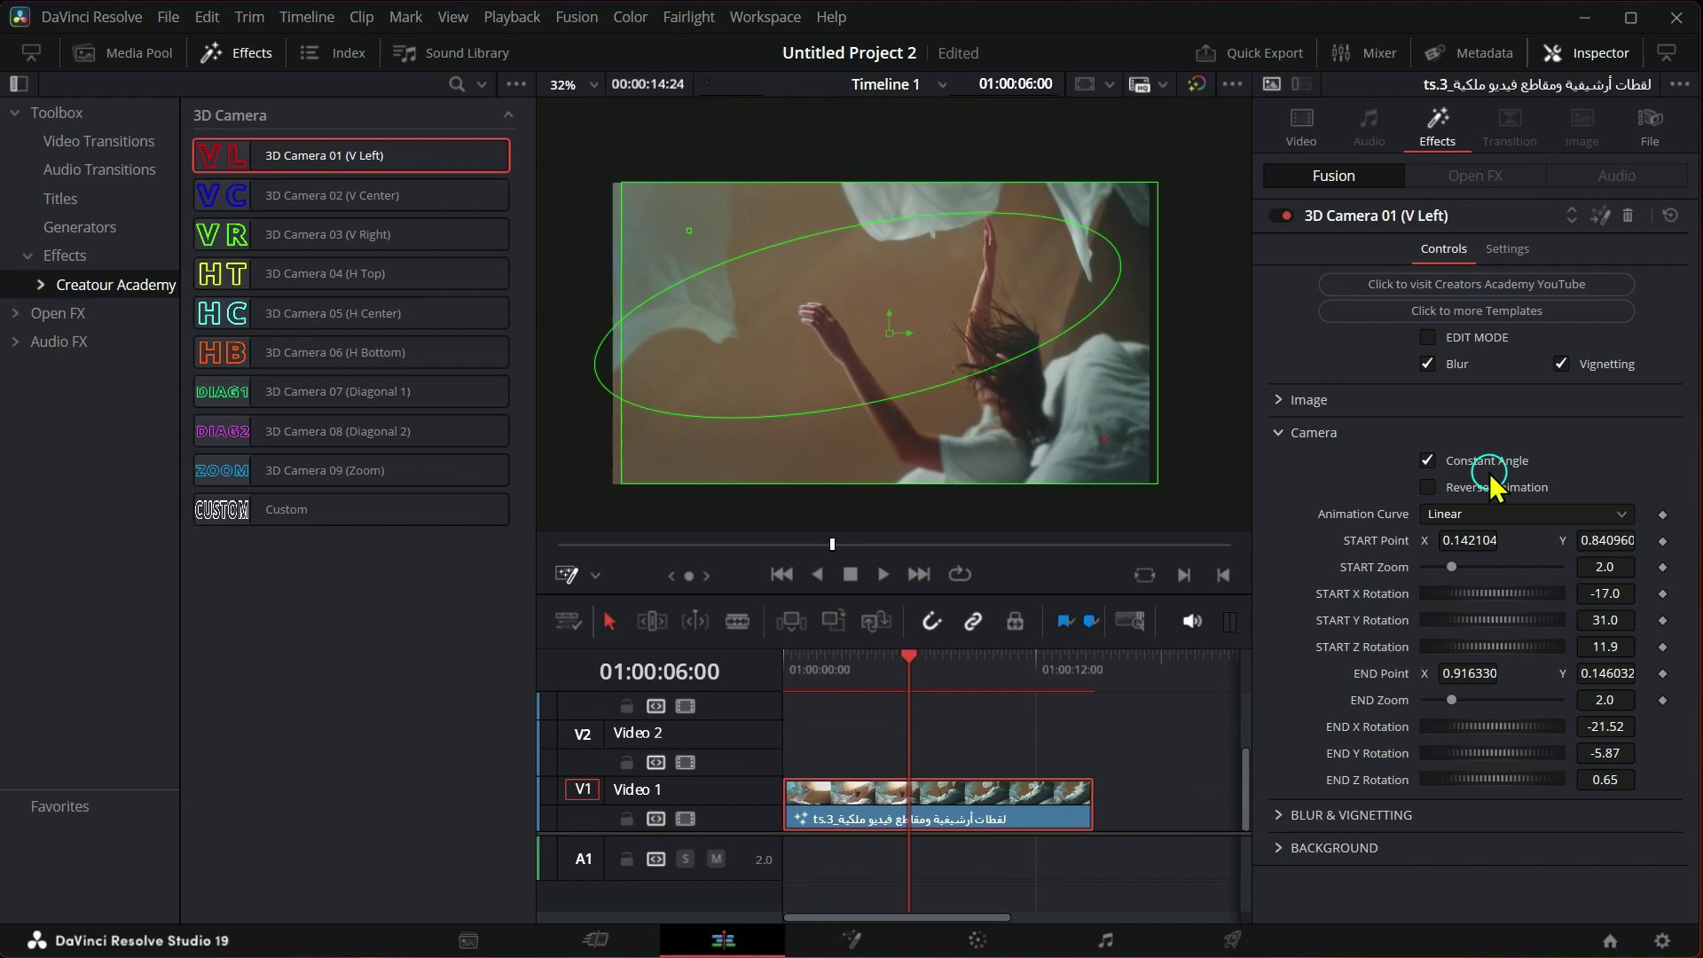
{"action": "left_click_drag", "start_coordinate": [909, 658], "coordinate": [980, 674]}
{"action": "left_click", "coordinate": [1427, 460]}
{"action": "left_click", "coordinate": [1490, 514]}
{"action": "left_click", "coordinate": [1448, 567]}
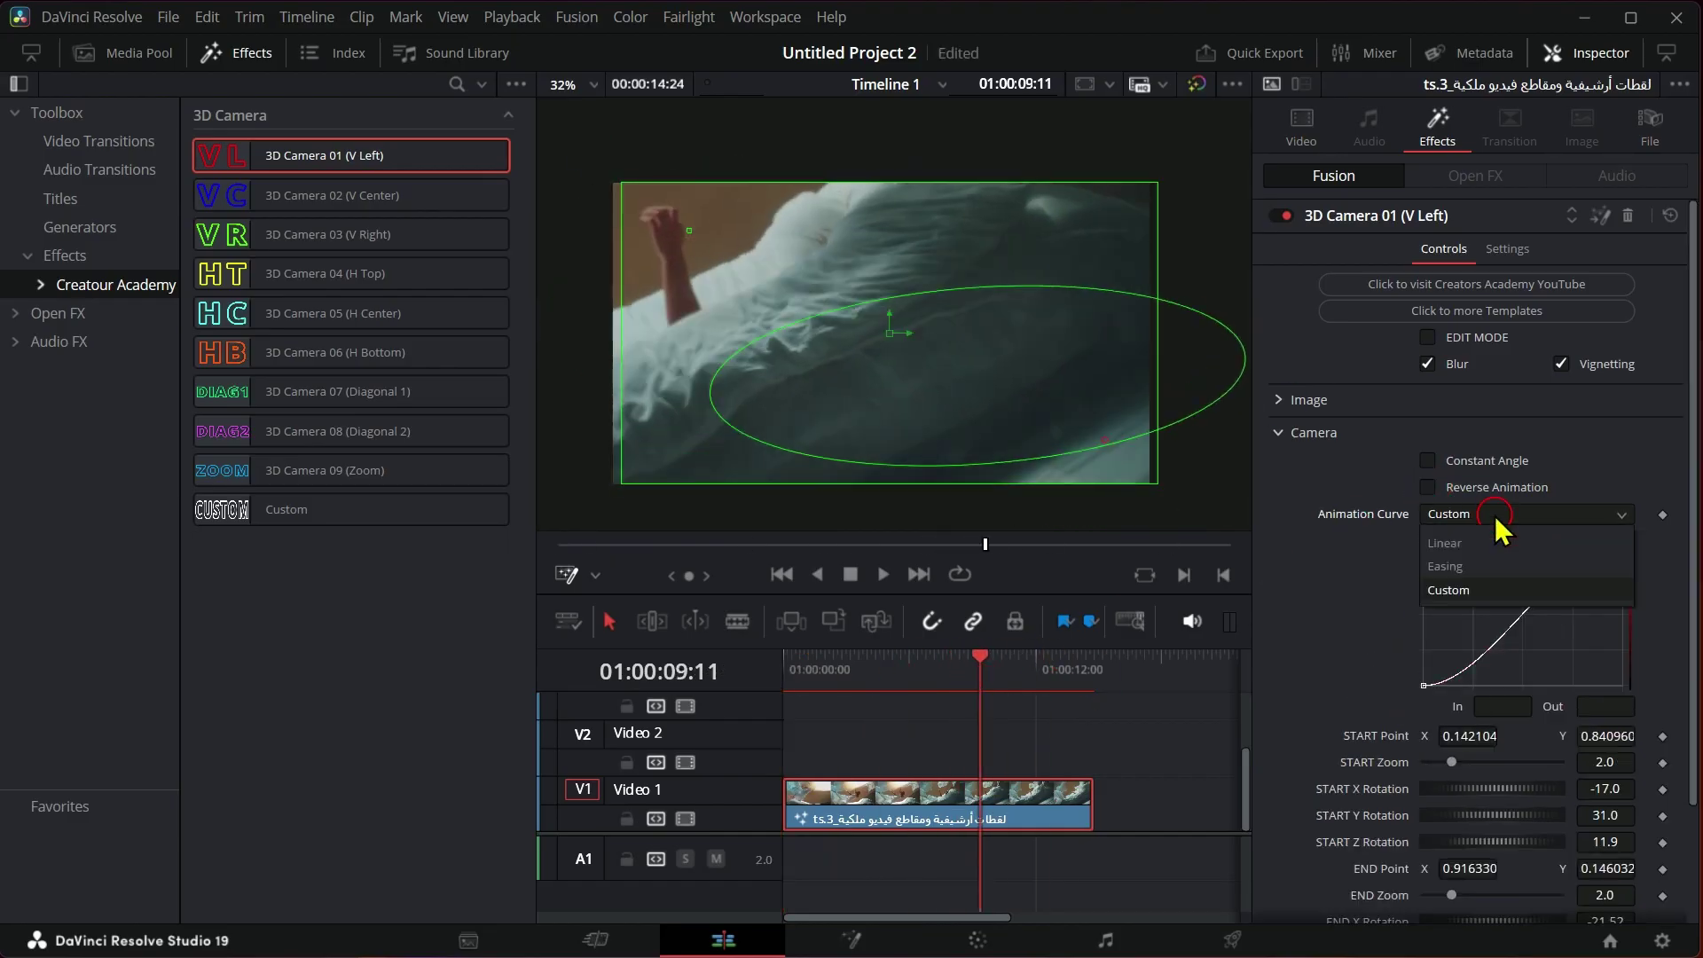
{"action": "left_click", "coordinate": [1465, 592]}
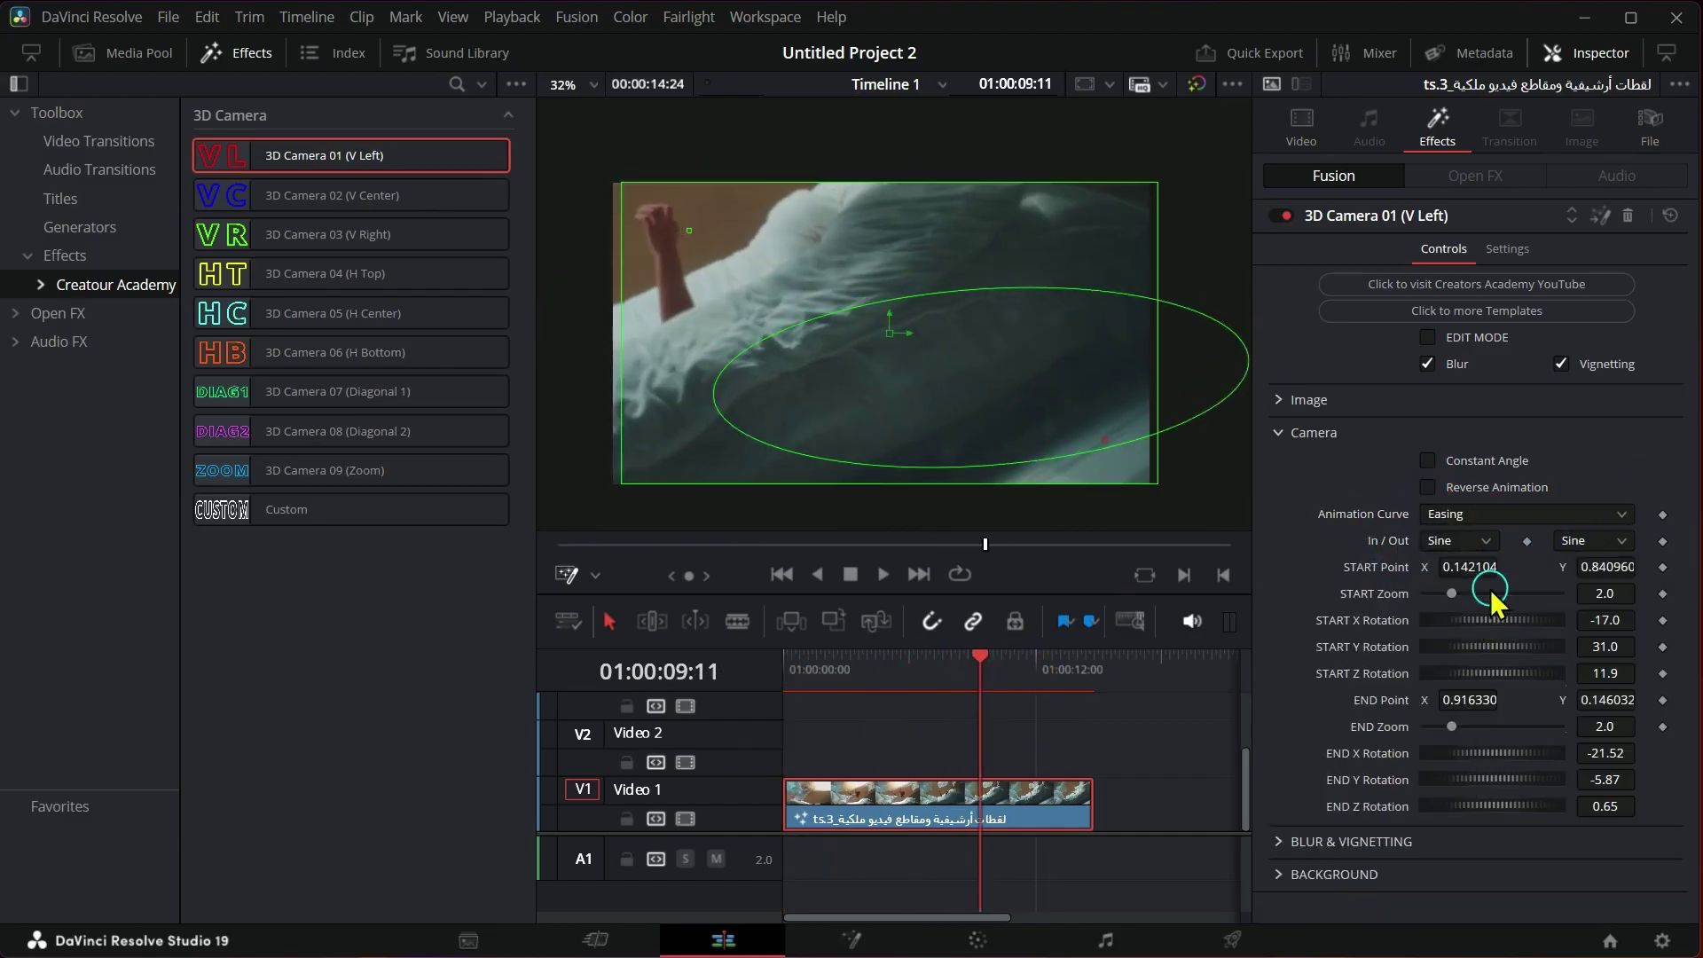
Step: Reposition camera start/end points, set start zoom 1.5 and end zoom 2.2, and re-angle rotations
{"action": "left_click_drag", "start_coordinate": [690, 231], "coordinate": [689, 233]}
{"action": "left_click_drag", "start_coordinate": [1104, 439], "coordinate": [1123, 452]}
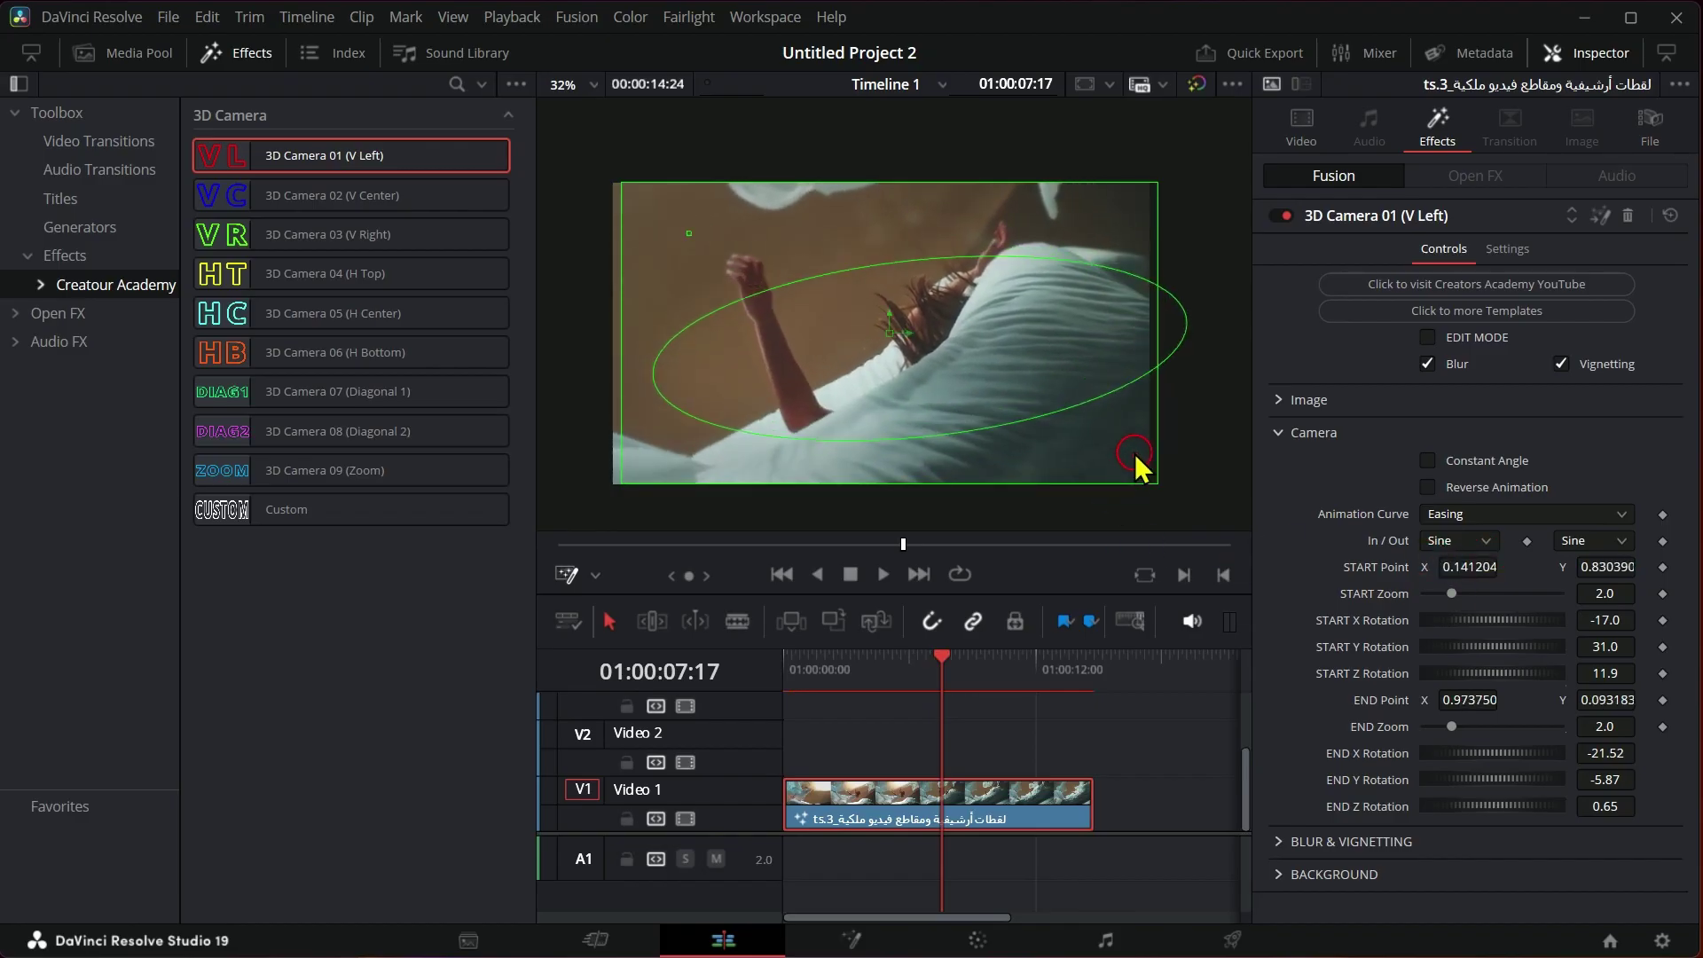
{"action": "left_click_drag", "start_coordinate": [1451, 593], "coordinate": [1508, 673]}
{"action": "left_click_drag", "start_coordinate": [1450, 727], "coordinate": [1455, 726]}
{"action": "left_click_drag", "start_coordinate": [942, 665], "coordinate": [890, 674]}
{"action": "left_click_drag", "start_coordinate": [1493, 772], "coordinate": [1422, 803]}
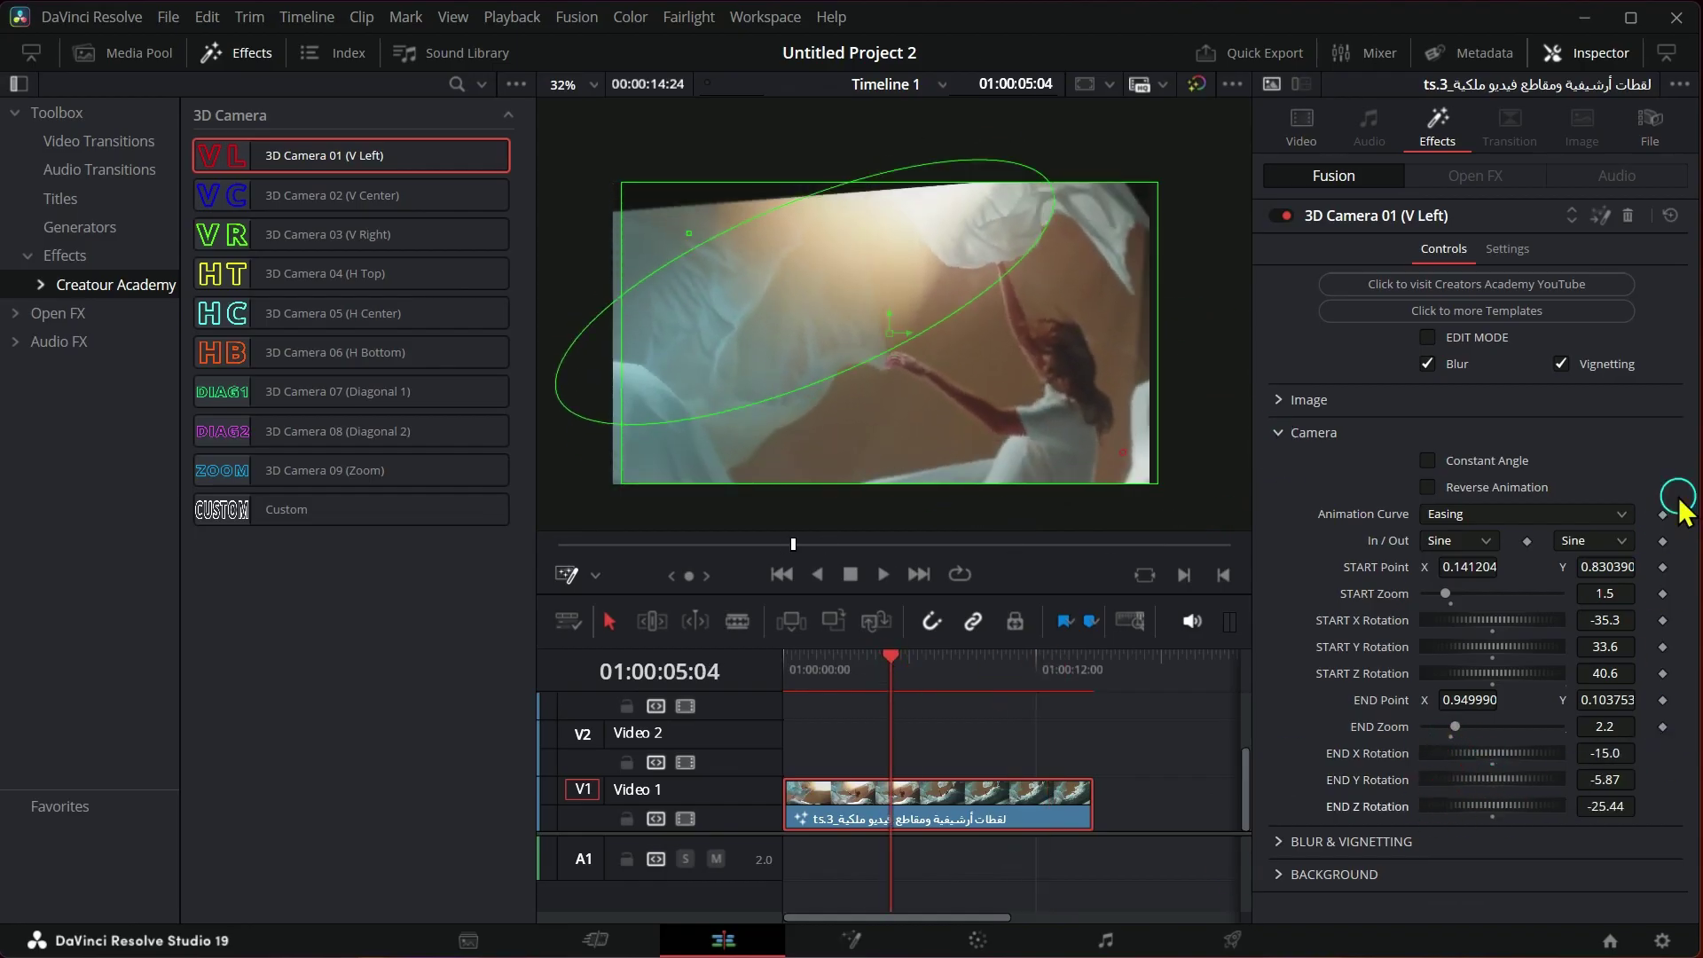
Step: Set vignetting 0.394, blur 0.252, mask soft edge 0.1276 and mask width 0.598
{"action": "left_click", "coordinate": [1278, 433]}
{"action": "left_click", "coordinate": [1279, 466]}
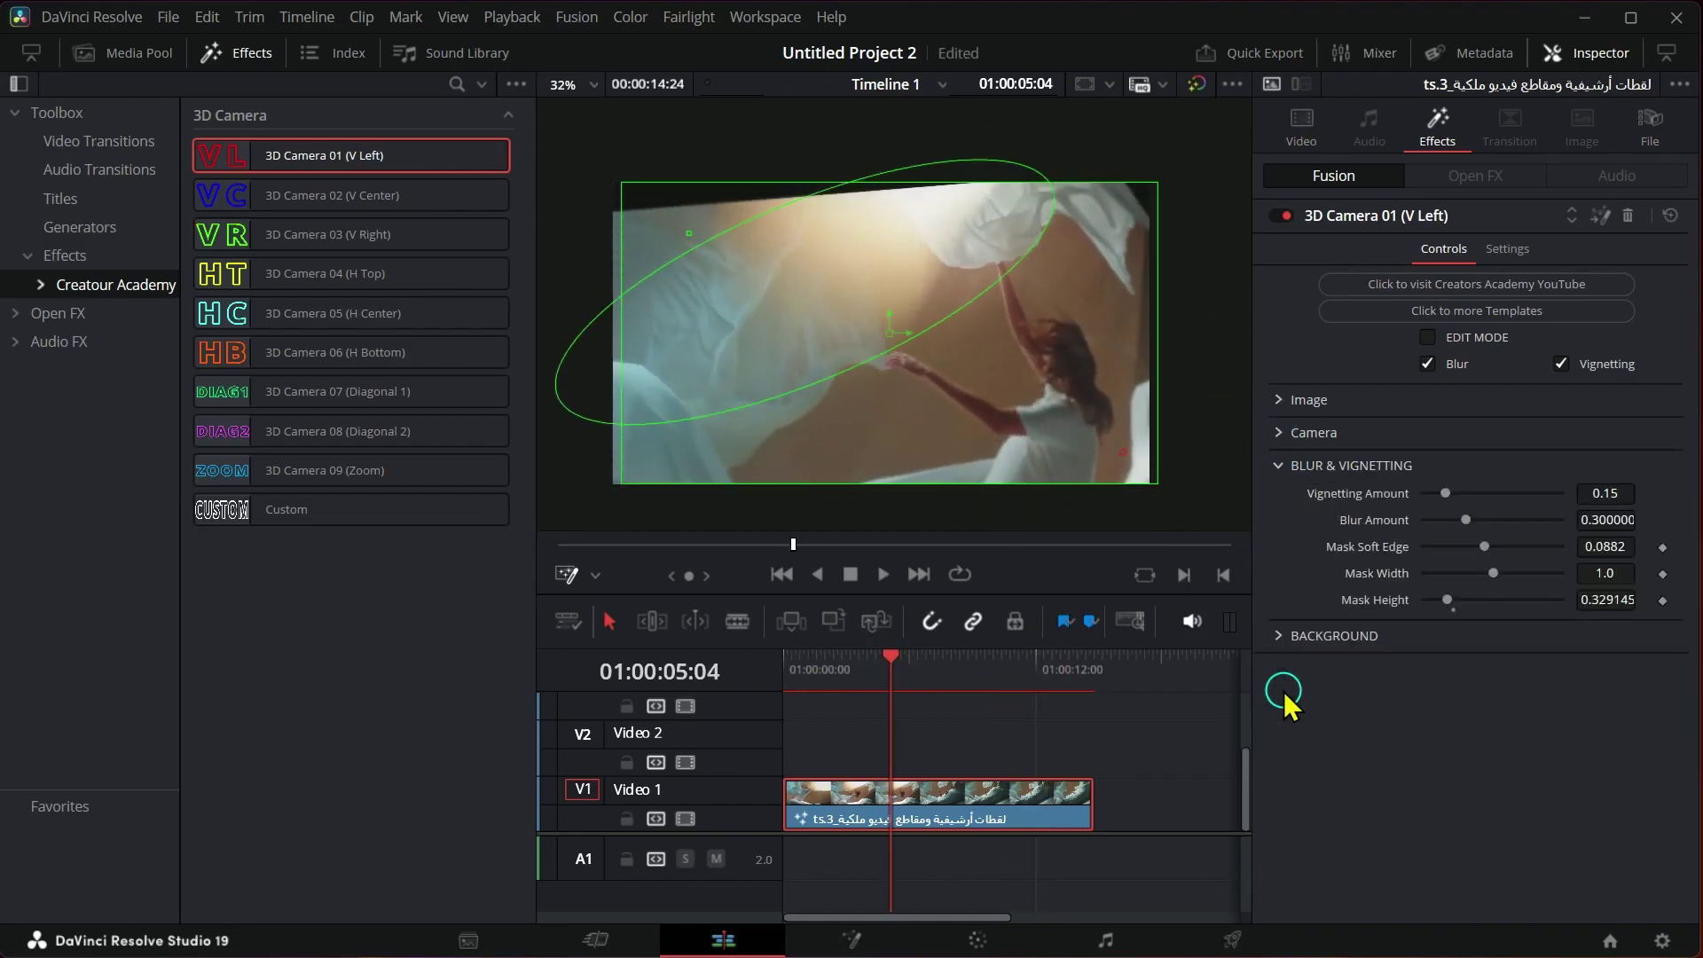
{"action": "scroll", "coordinate": [1000, 366], "scroll_direction": "up", "scroll_amount": 6}
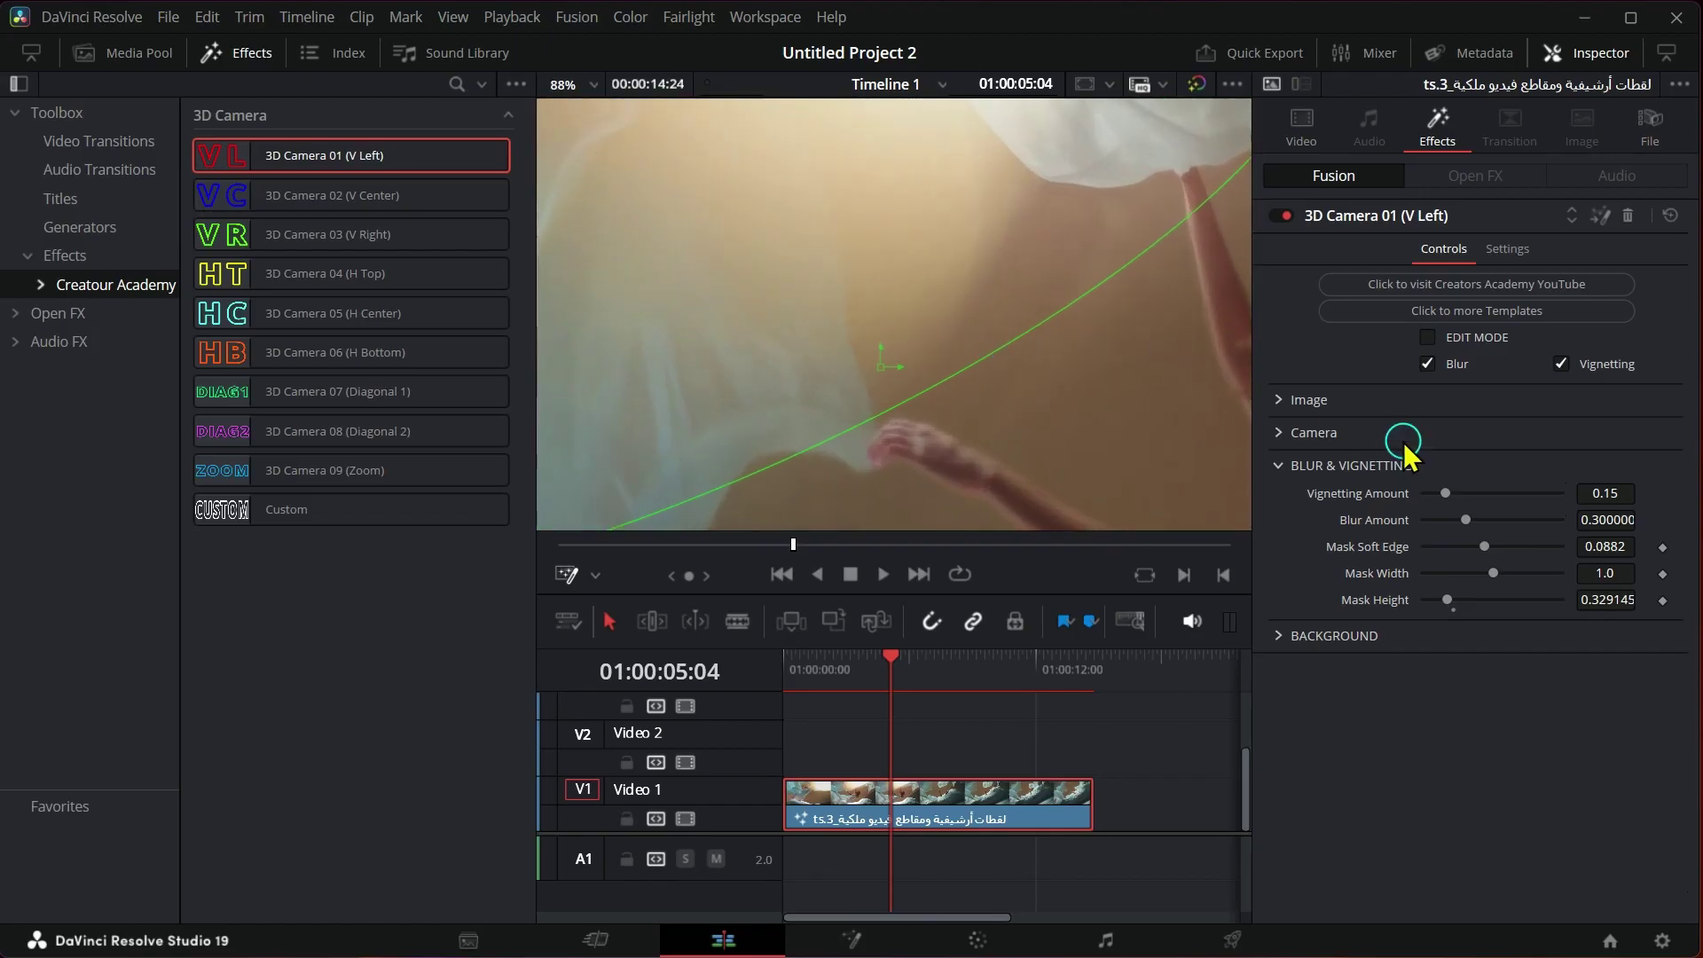
{"action": "left_click_drag", "start_coordinate": [1461, 502], "coordinate": [1509, 507]}
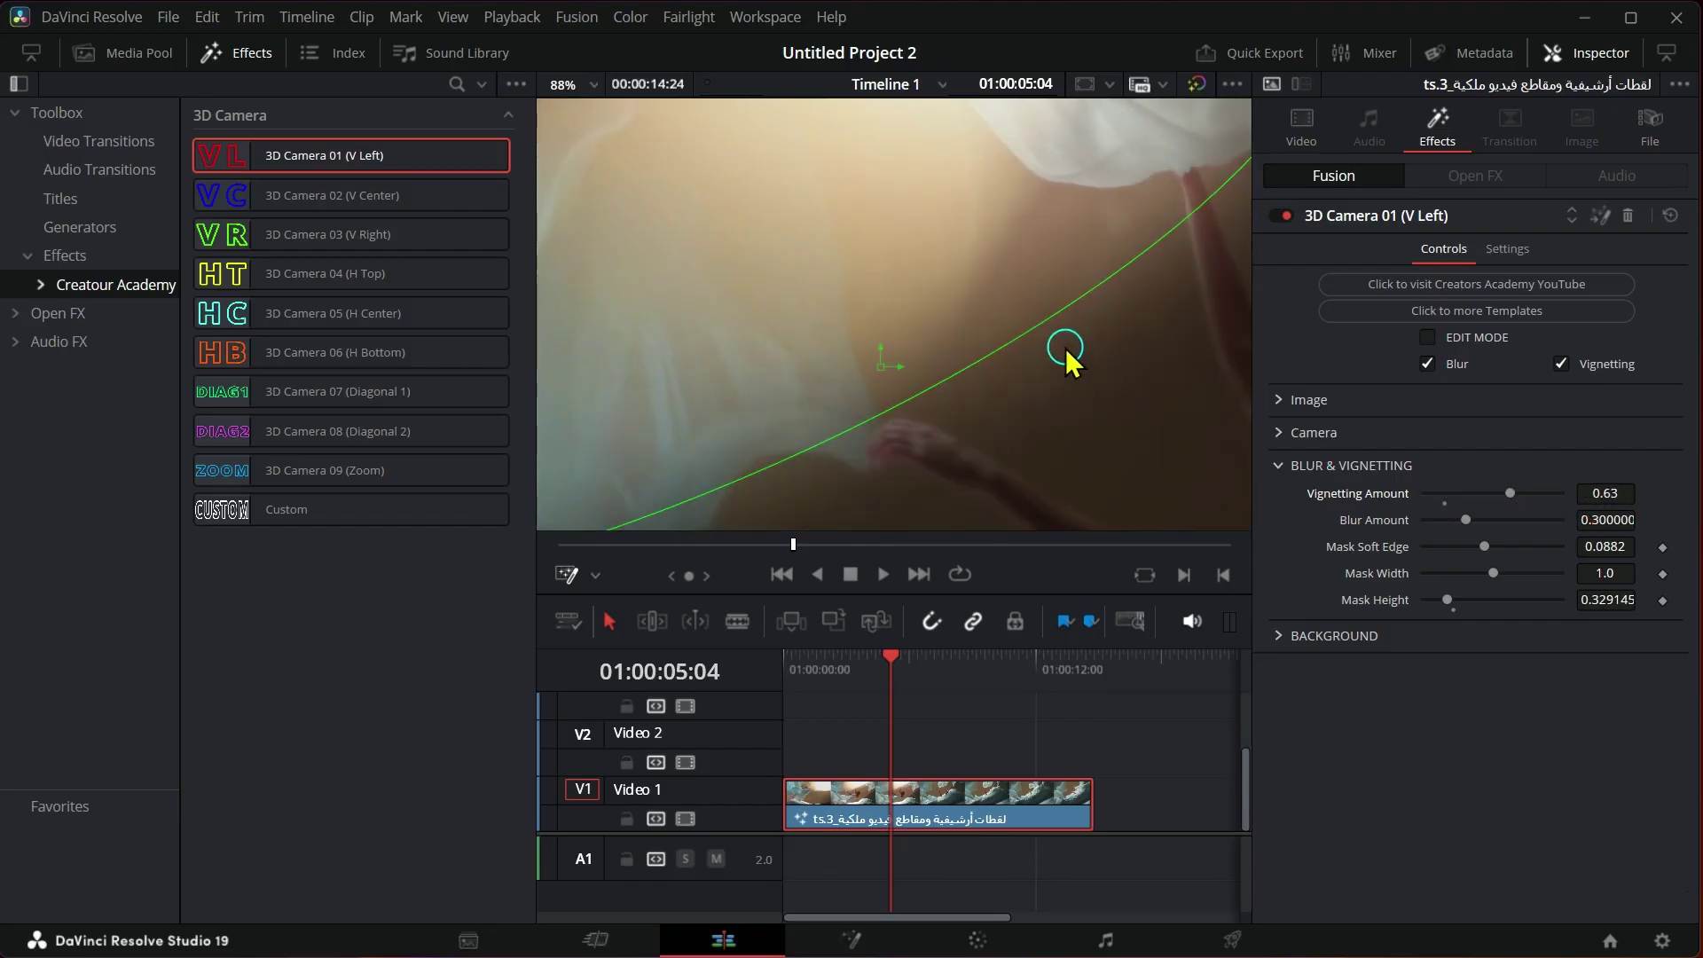
{"action": "scroll", "coordinate": [1067, 355], "scroll_direction": "down", "scroll_amount": 6}
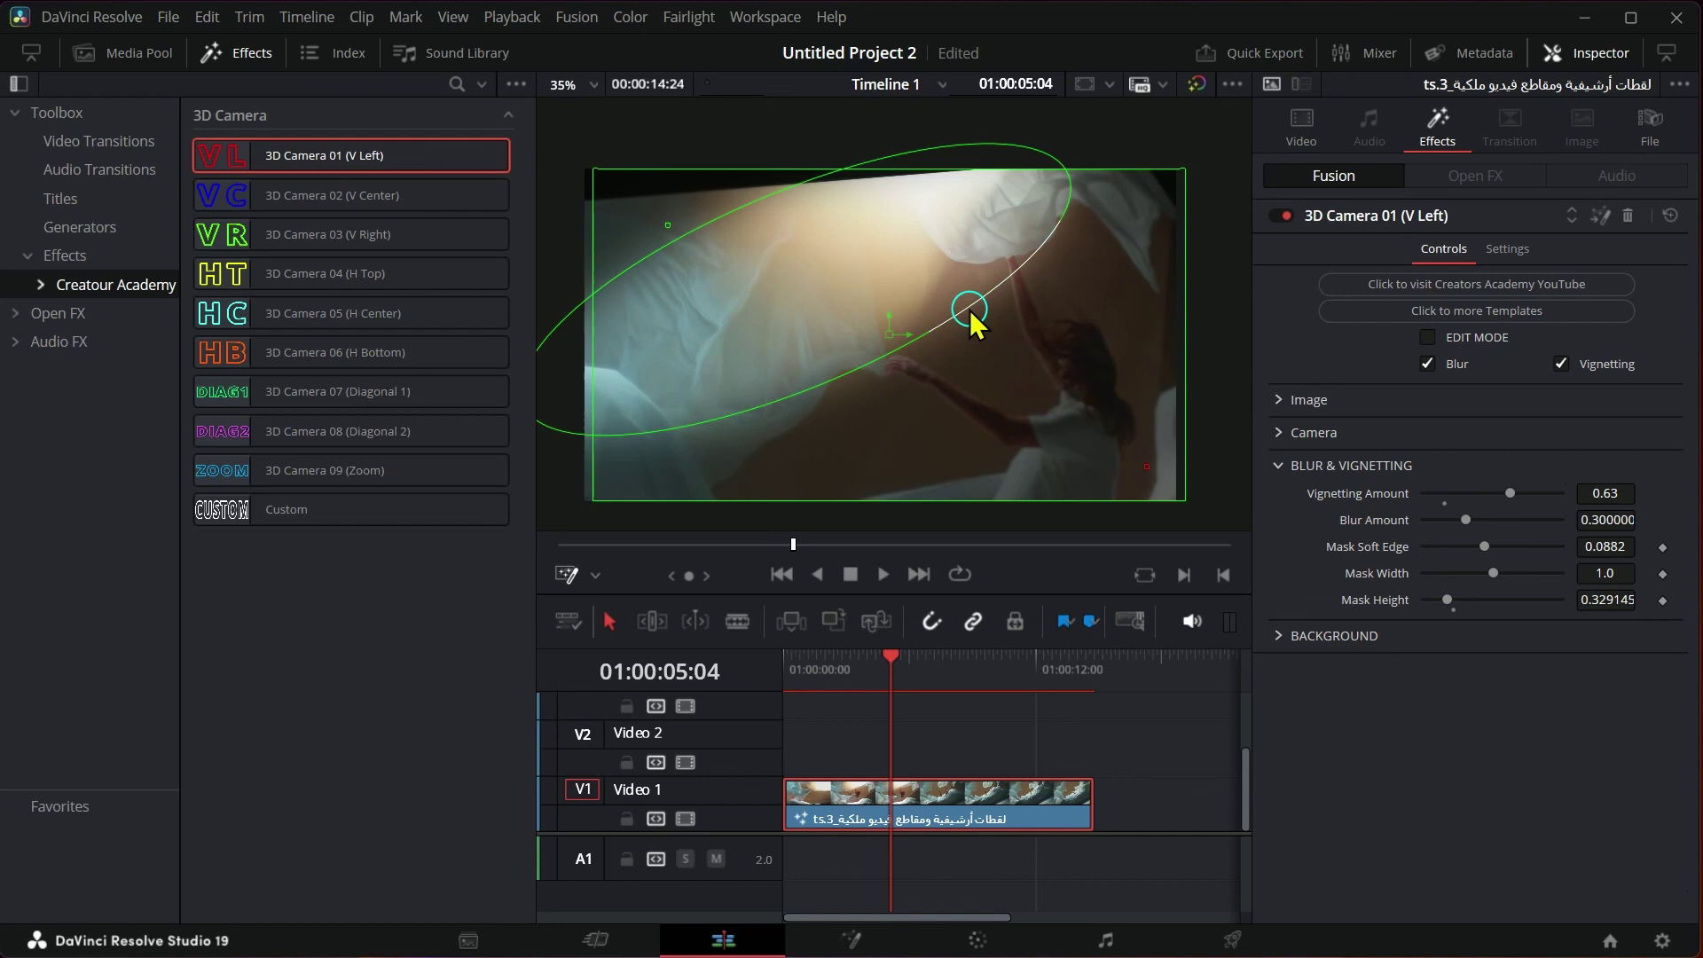
{"action": "left_click_drag", "start_coordinate": [971, 313], "coordinate": [1008, 322]}
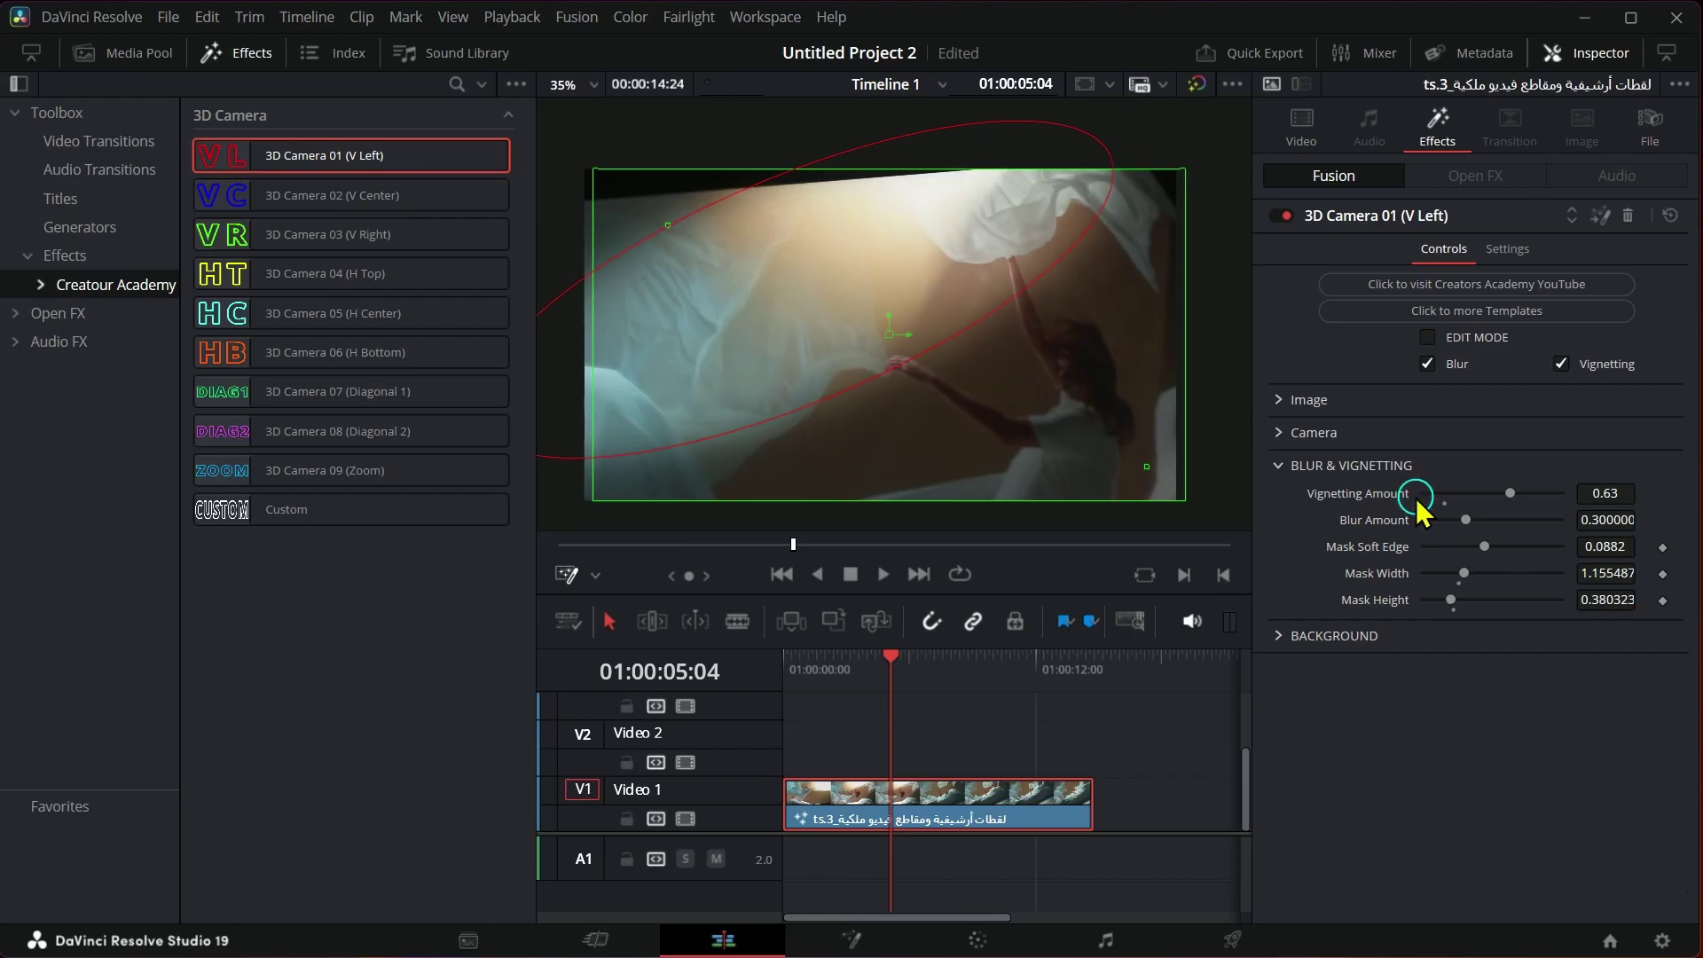
{"action": "left_click_drag", "start_coordinate": [1531, 522], "coordinate": [1479, 497]}
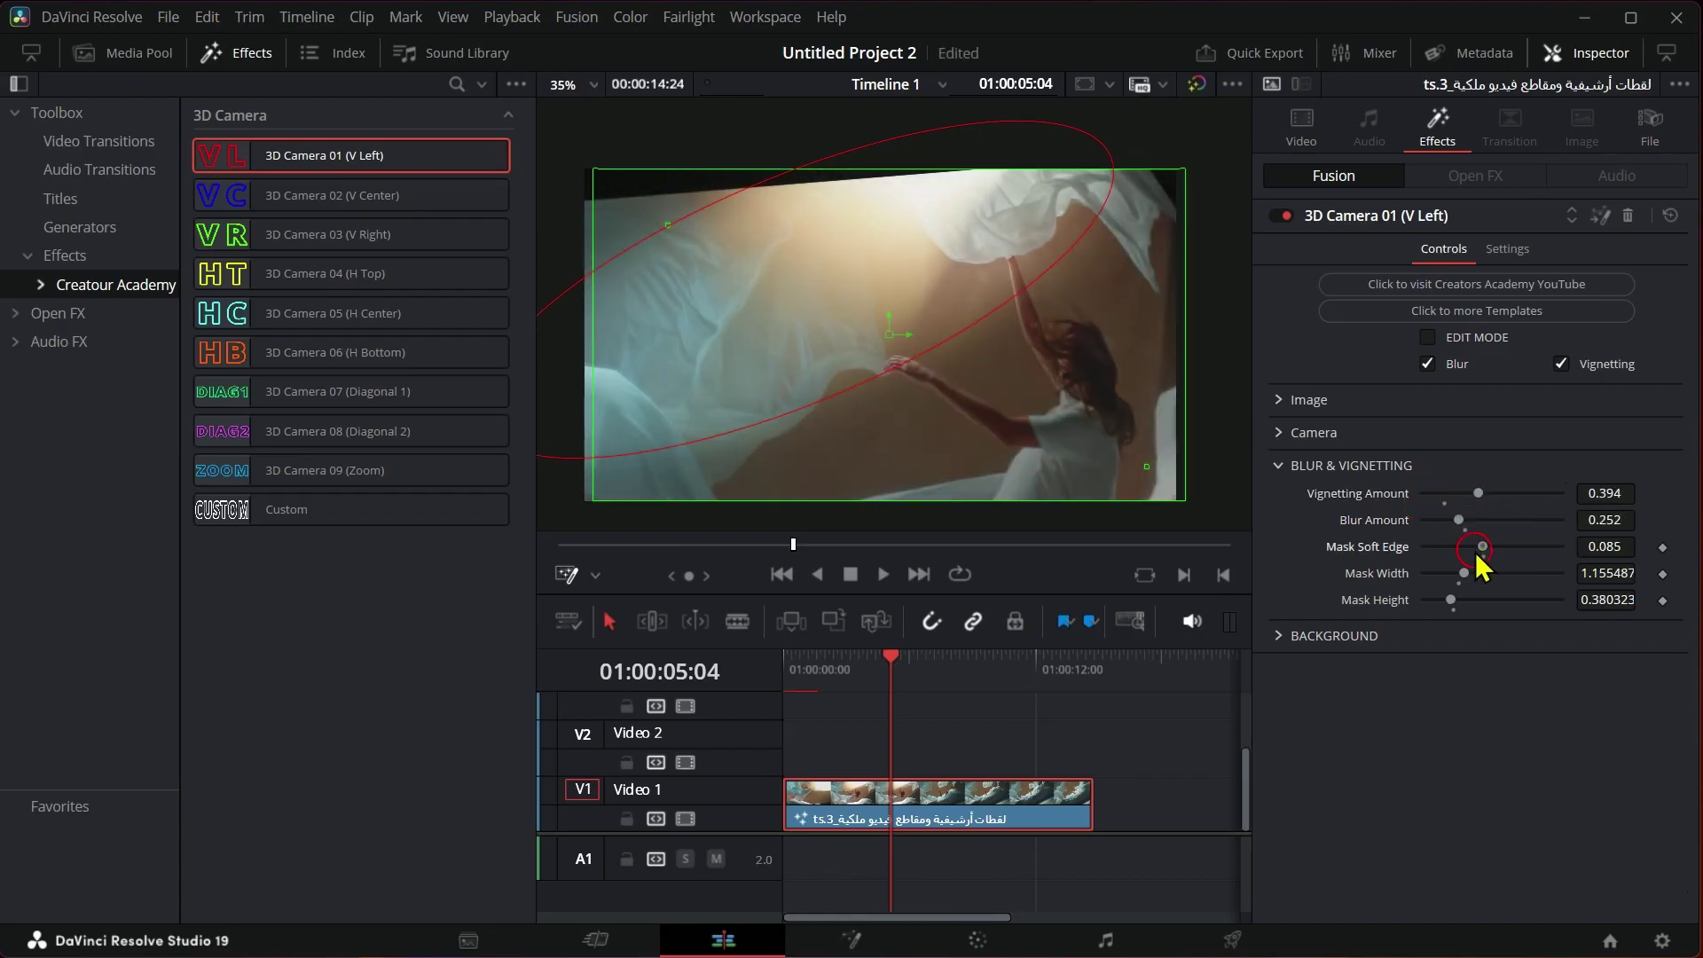
{"action": "left_click_drag", "start_coordinate": [1477, 557], "coordinate": [1414, 594]}
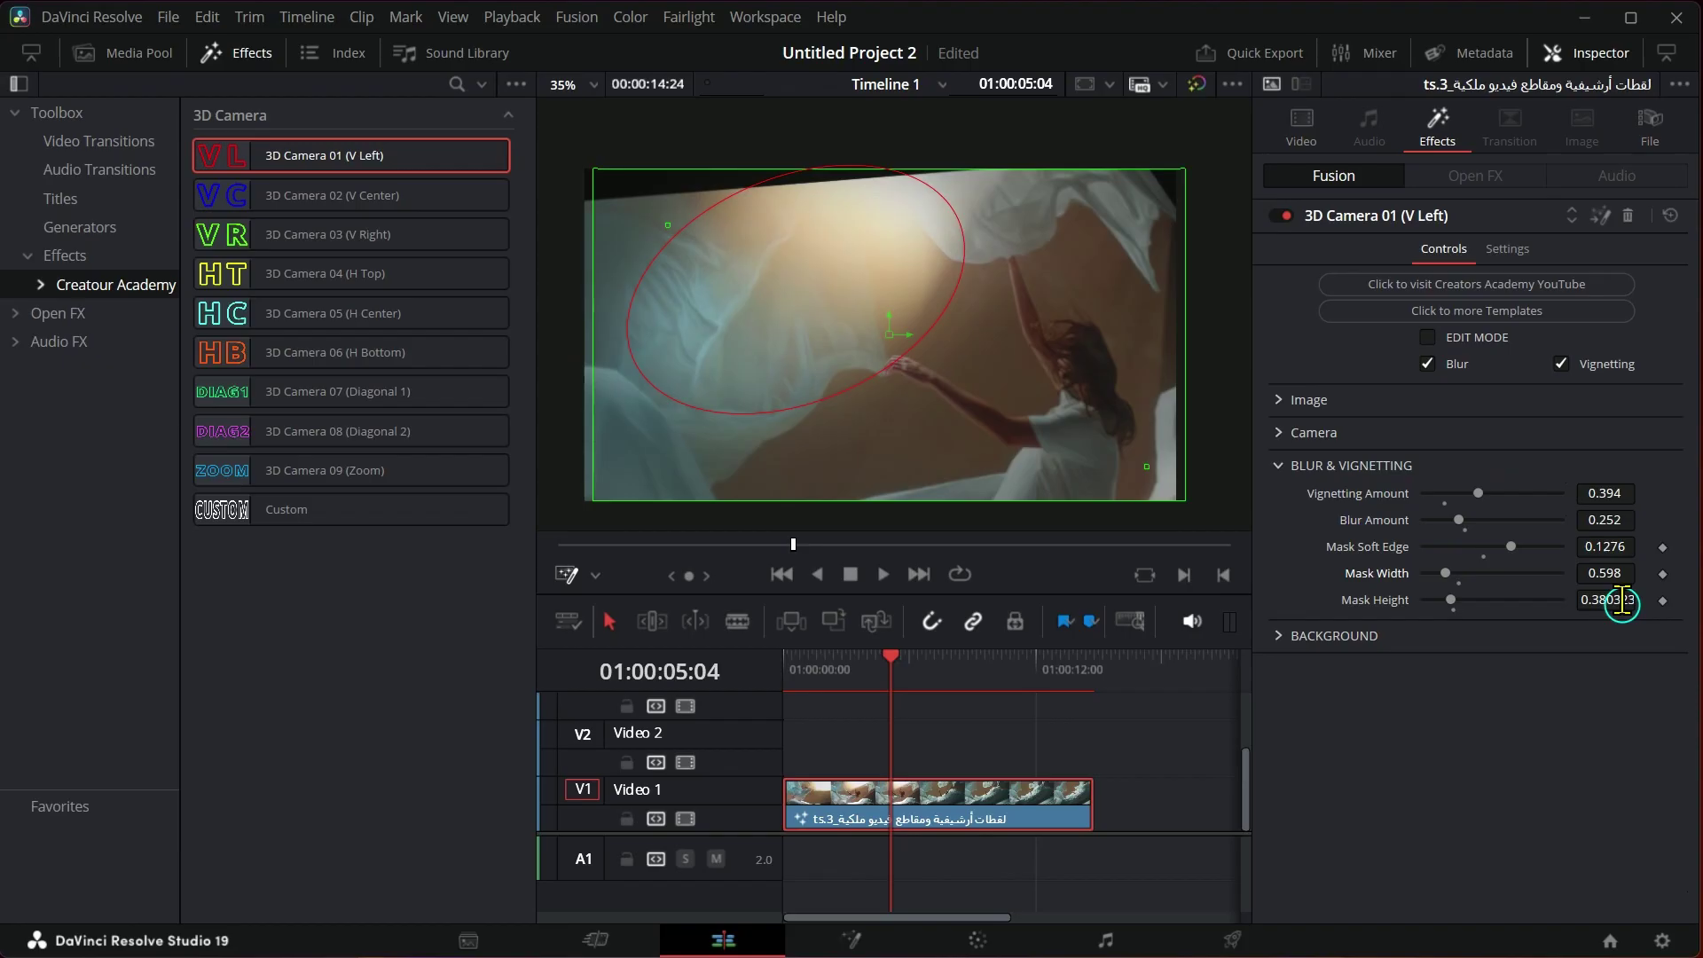
Step: In Background settings, briefly test a red tint, then reset the colour to black with Alpha 0.0
{"action": "left_click", "coordinate": [1280, 470]}
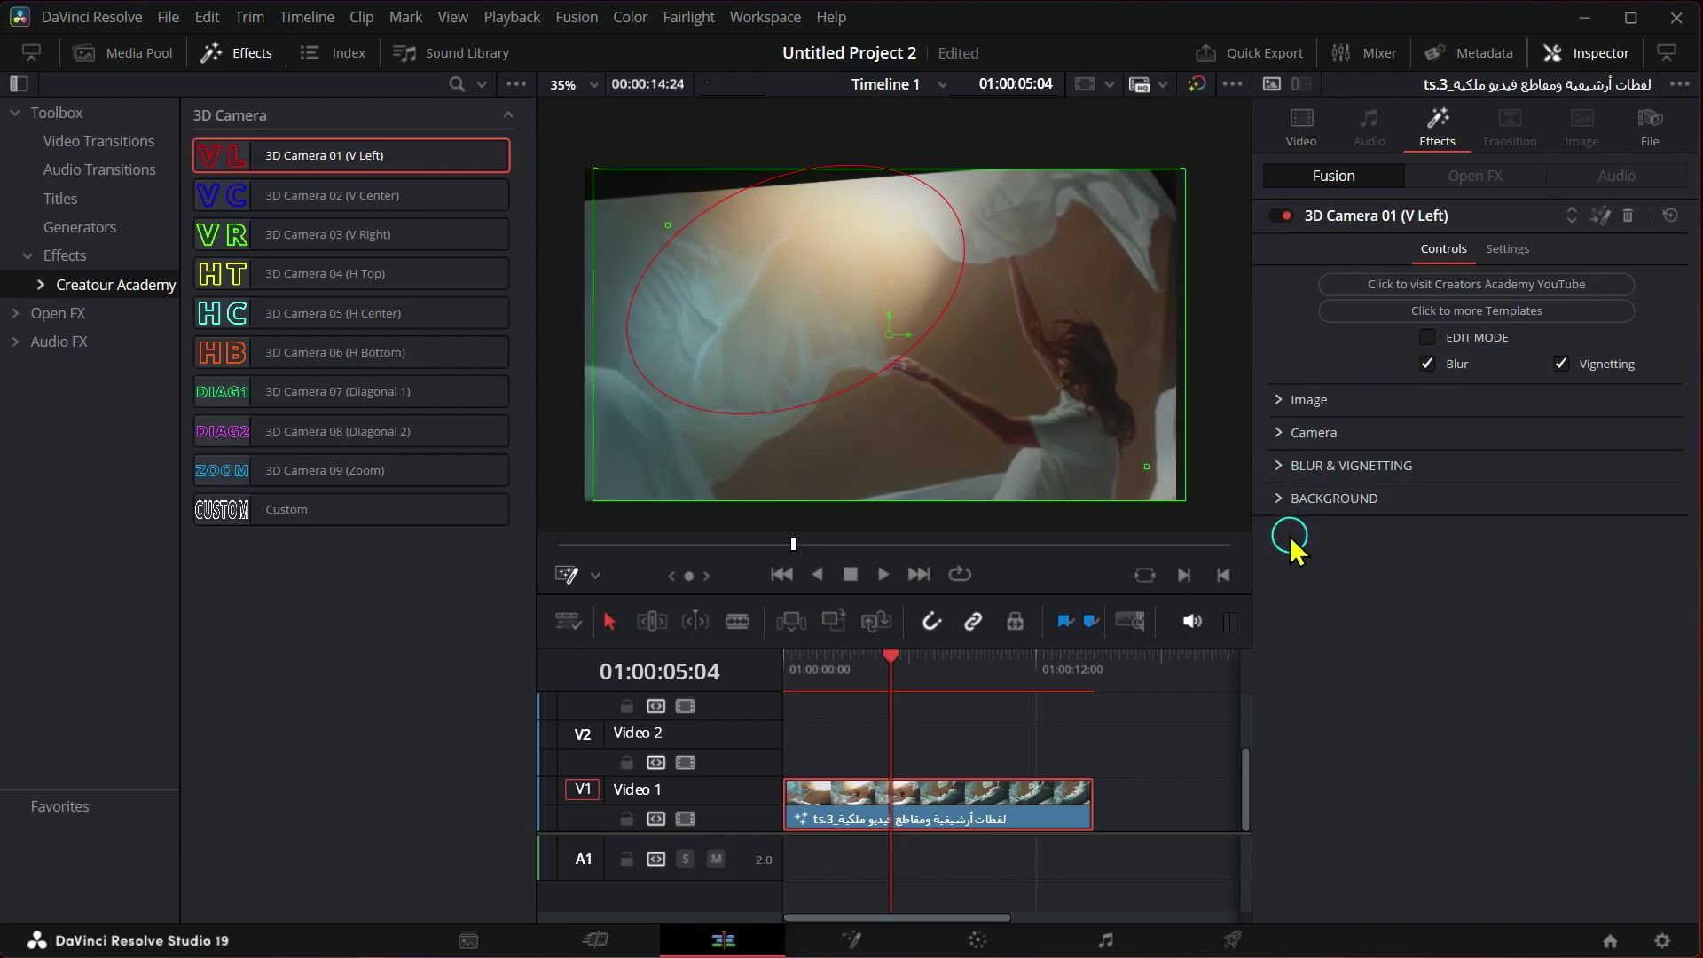
{"action": "left_click", "coordinate": [1281, 499]}
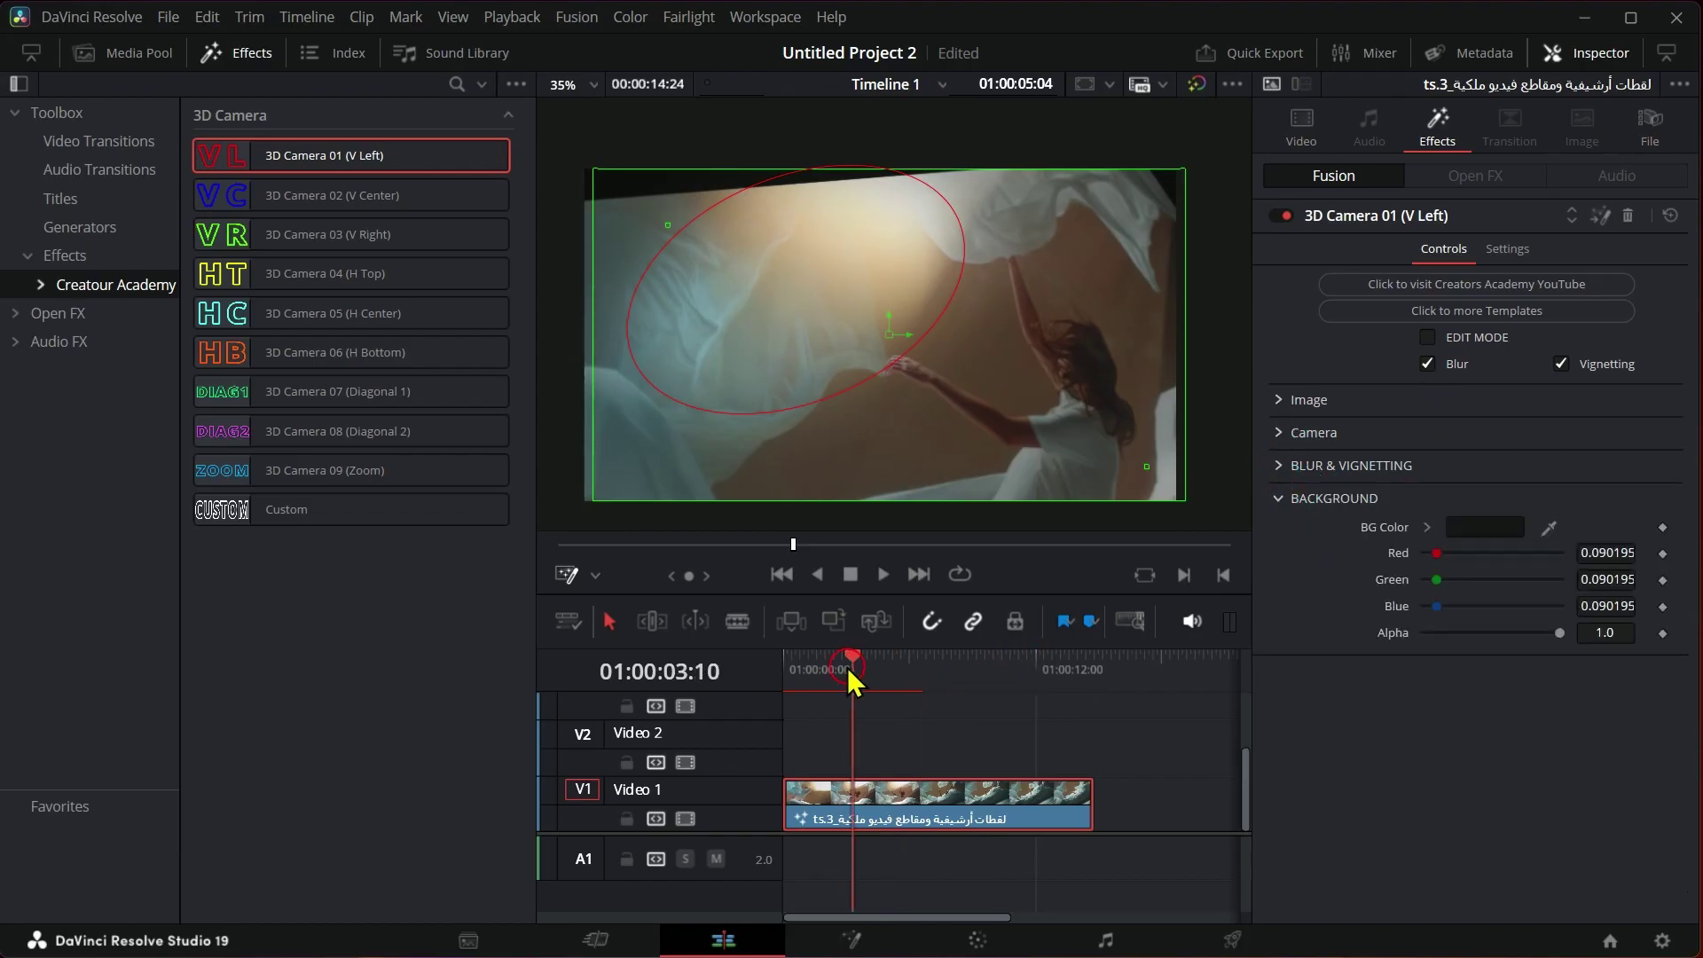
{"action": "mouse_move", "coordinate": [853, 681]}
{"action": "left_mouse_down"}
{"action": "mouse_move", "coordinate": [866, 685]}
{"action": "mouse_move", "coordinate": [828, 672]}
{"action": "left_mouse_up"}
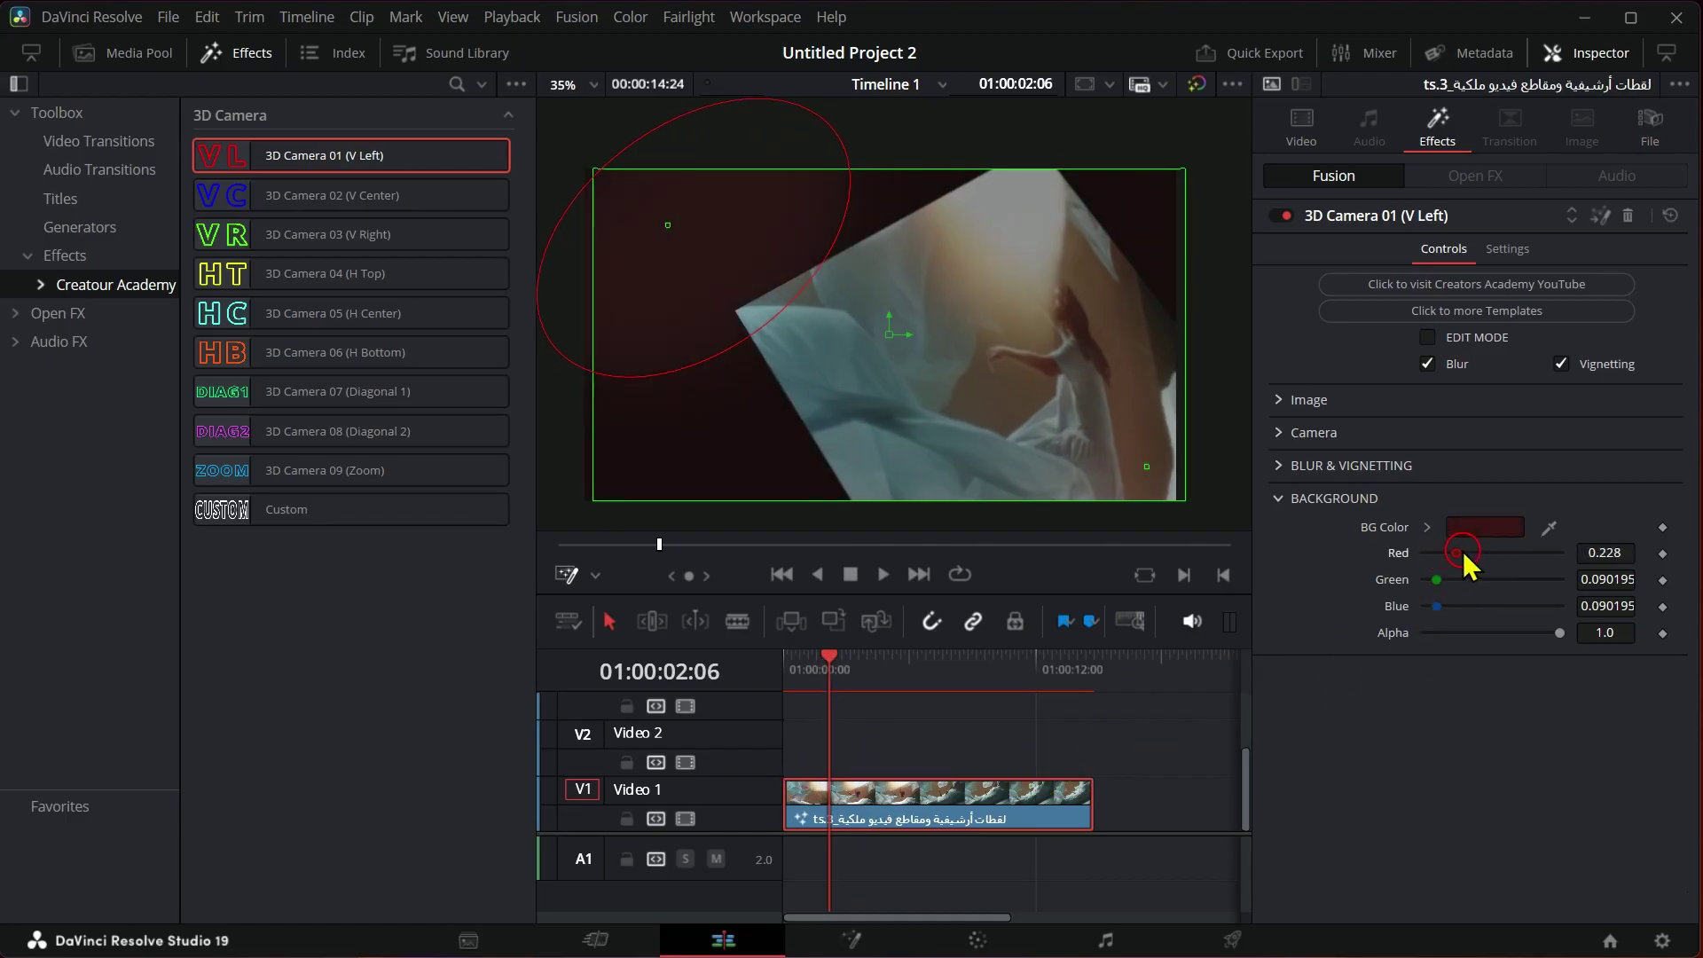
{"action": "left_click_drag", "start_coordinate": [1461, 552], "coordinate": [1436, 581]}
{"action": "left_click_drag", "start_coordinate": [928, 661], "coordinate": [850, 683]}
{"action": "double_click", "coordinate": [1380, 553]}
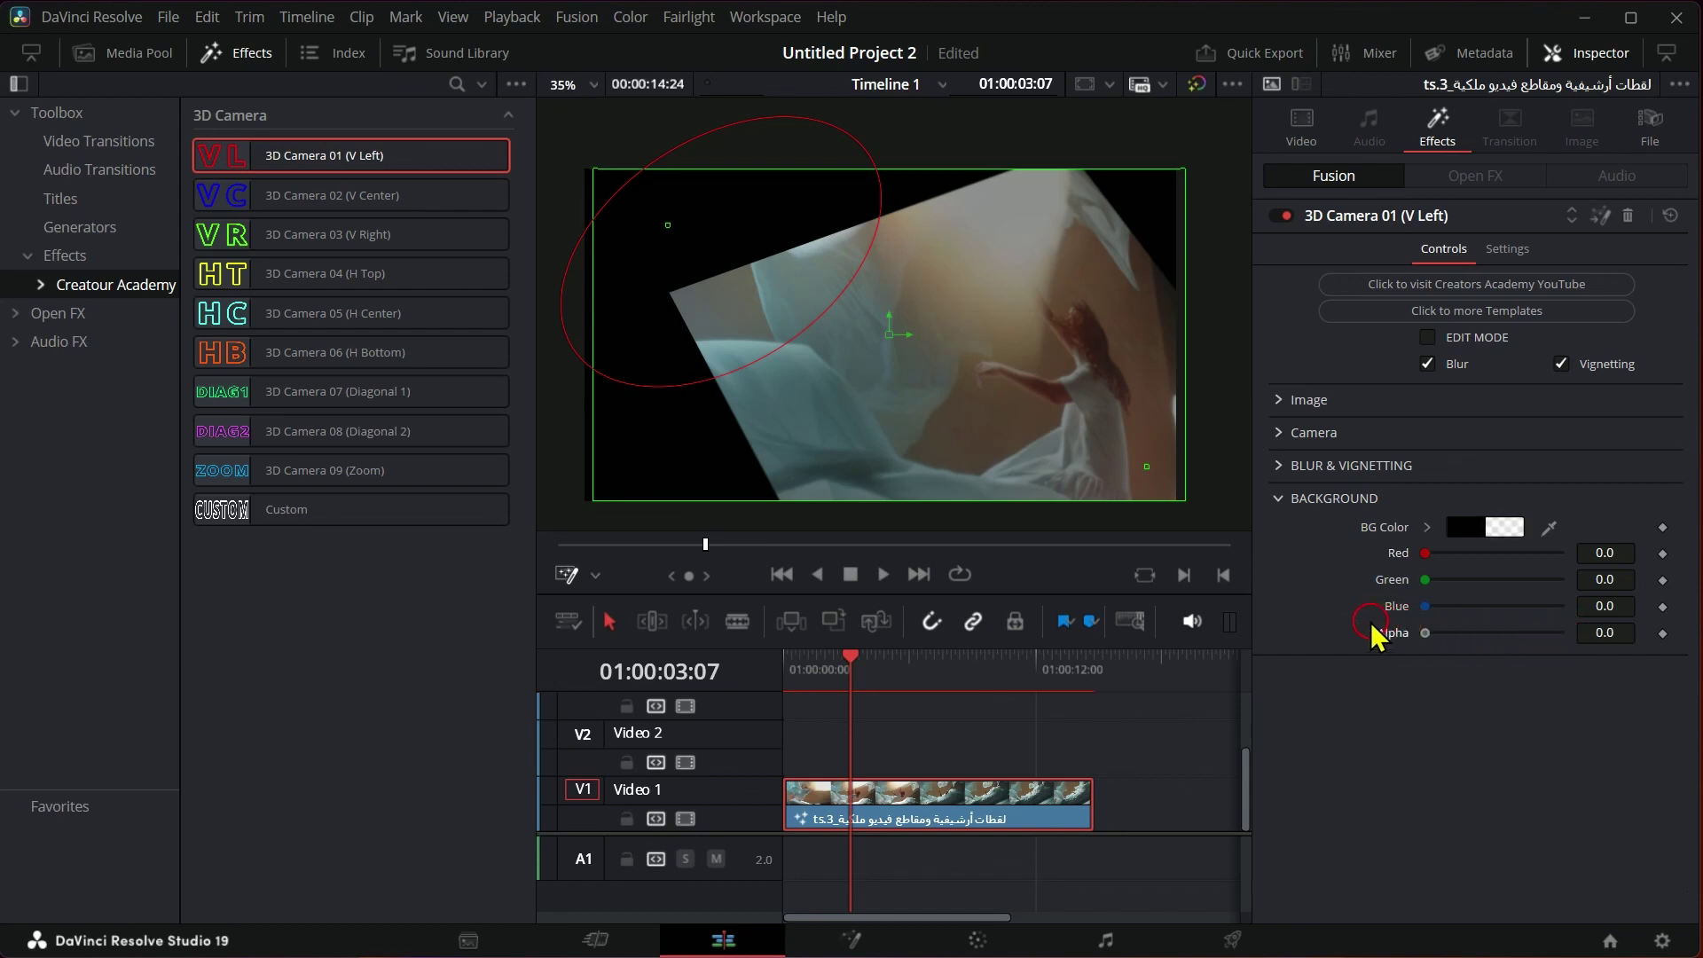
Step: Move the video clip to V2 and place CA-removebg-preview.png on V1 at the timeline start
{"action": "left_click_drag", "start_coordinate": [936, 807], "coordinate": [859, 718]}
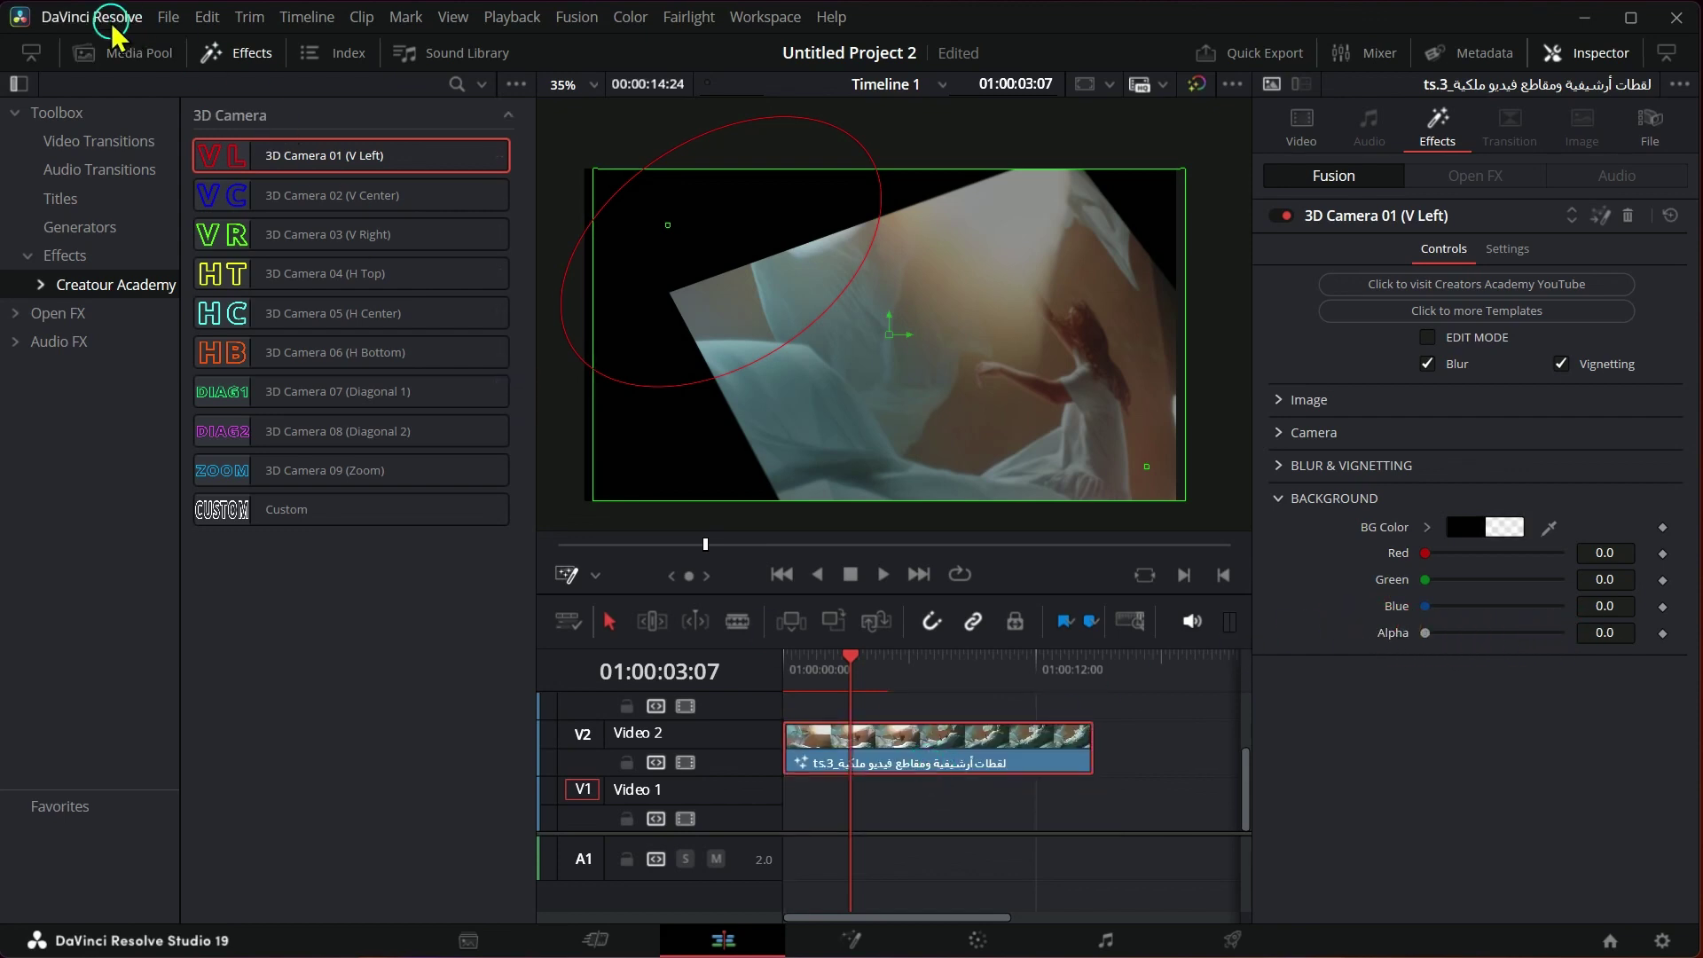
{"action": "left_click", "coordinate": [113, 61]}
{"action": "left_click_drag", "start_coordinate": [276, 221], "coordinate": [827, 814]}
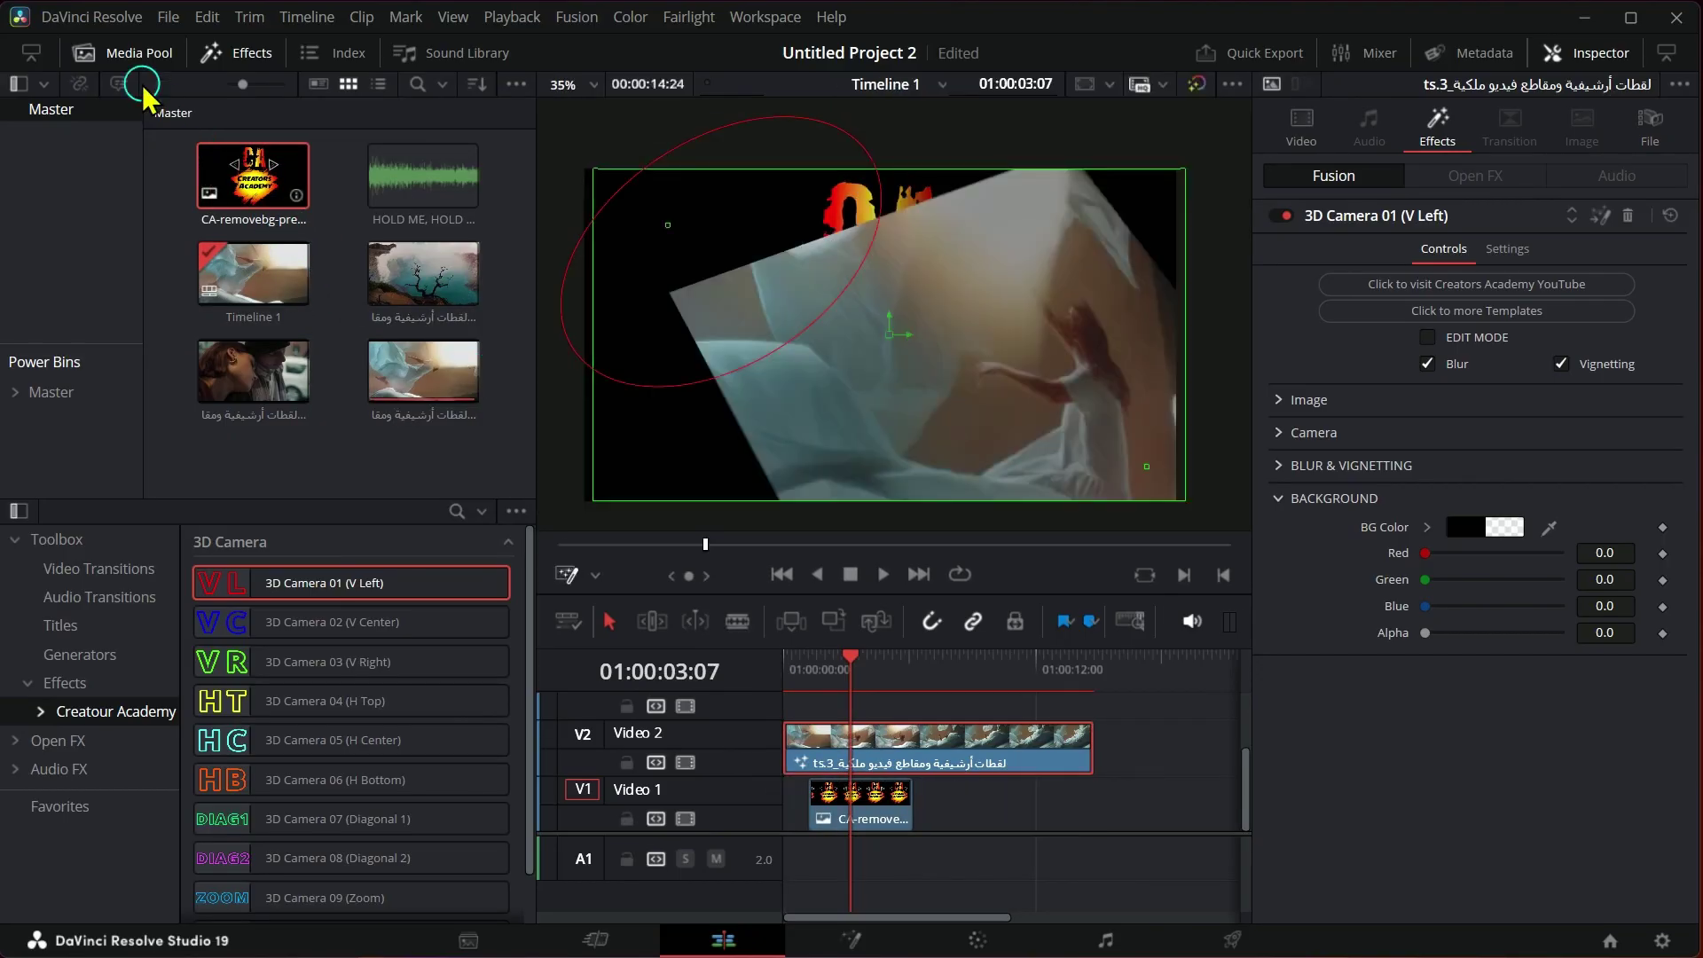
{"action": "left_click", "coordinate": [140, 55]}
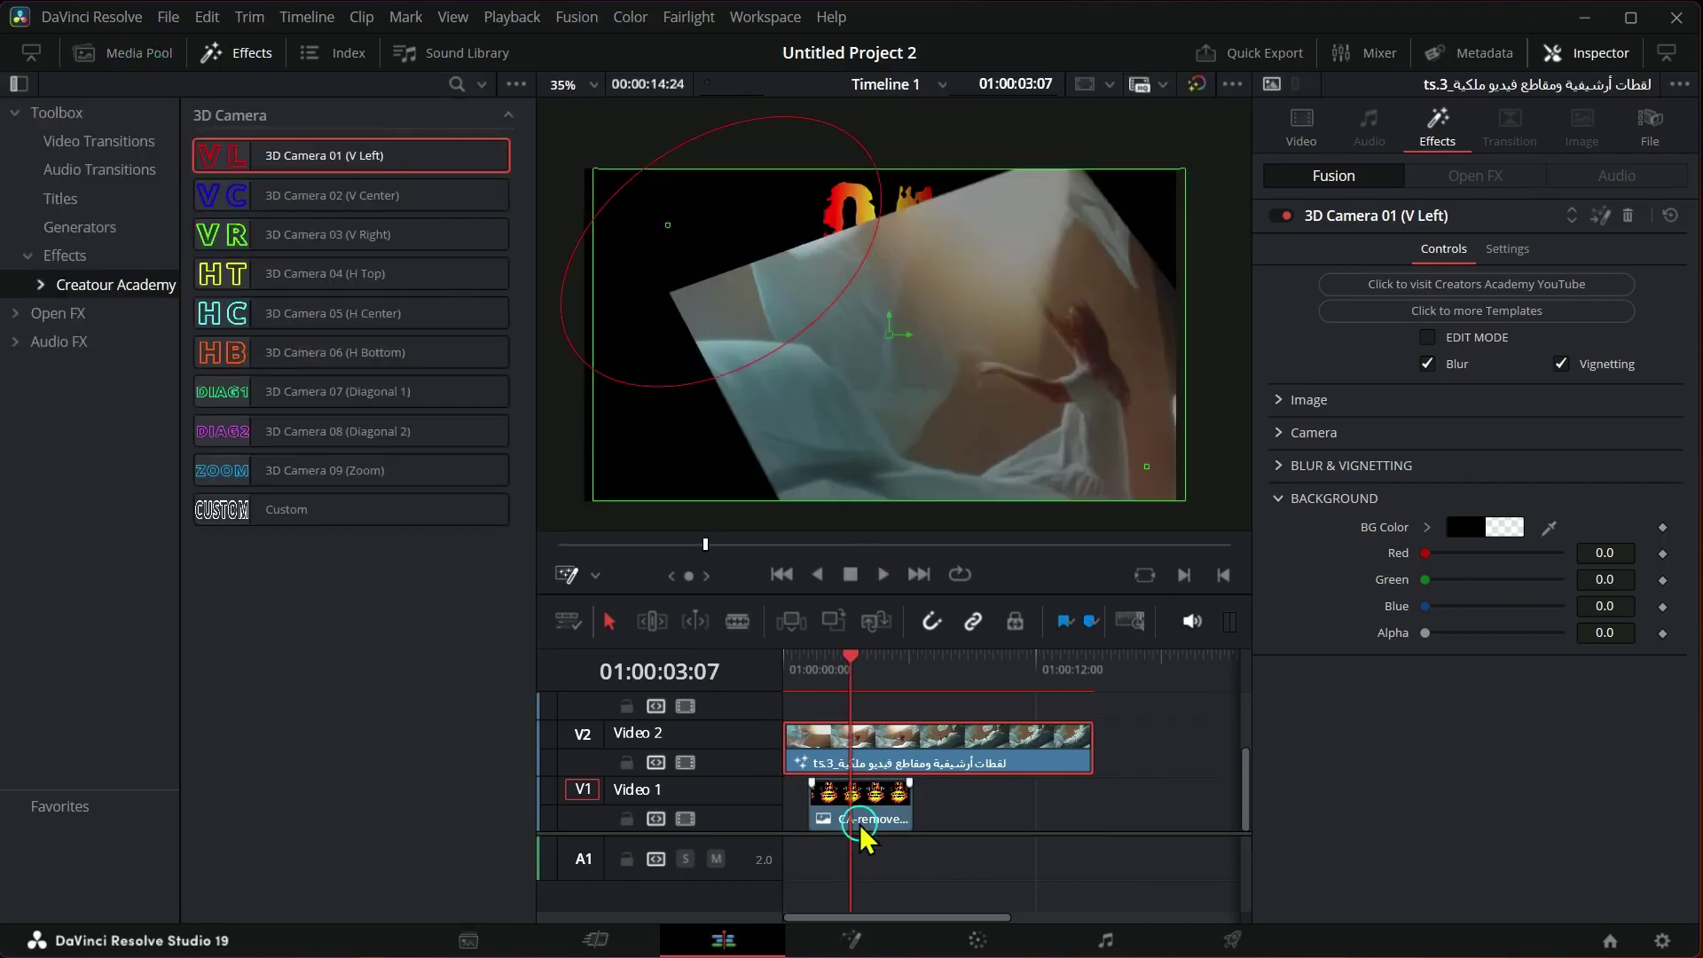
{"action": "left_click_drag", "start_coordinate": [872, 823], "coordinate": [1093, 820]}
{"action": "left_click_drag", "start_coordinate": [847, 679], "coordinate": [801, 727]}
Step: Try 3D Camera 02 (V Center) on the V2 clip, undo it, and apply 3D Camera 03 (V Right)
{"action": "left_click", "coordinate": [801, 727]}
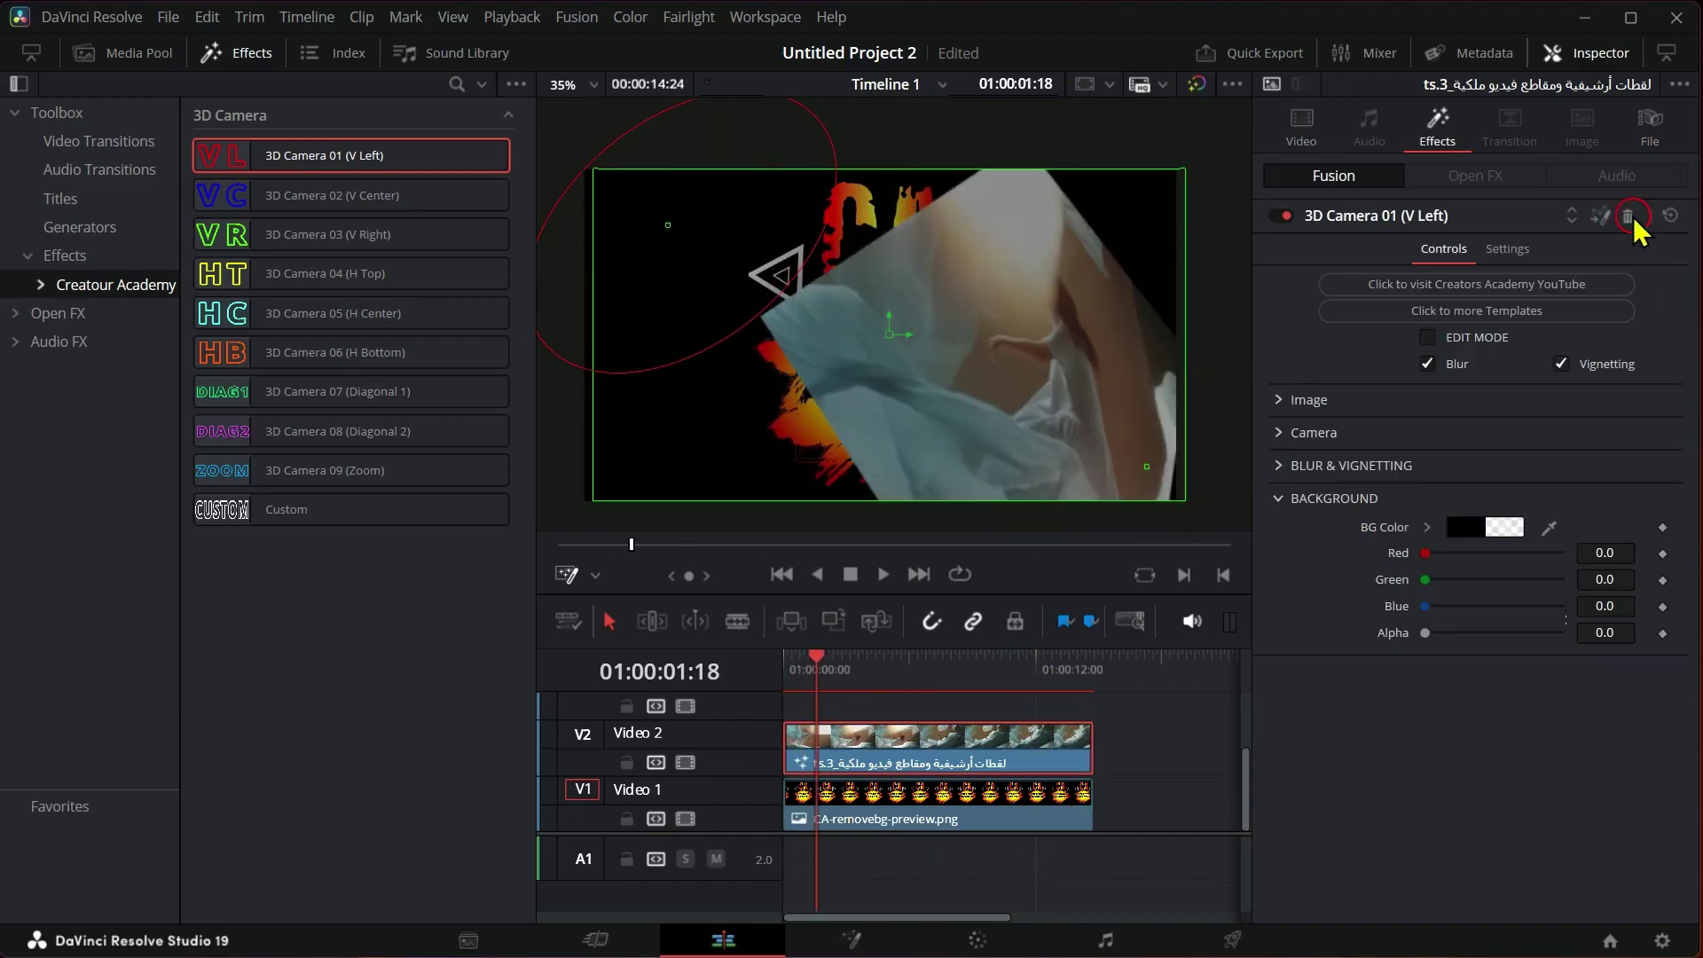
{"action": "double_click", "coordinate": [319, 195]}
{"action": "left_click", "coordinate": [872, 667]}
{"action": "left_click_drag", "start_coordinate": [873, 668], "coordinate": [1000, 678]}
{"action": "key", "text": "ctrl+z"}
{"action": "double_click", "coordinate": [319, 234]}
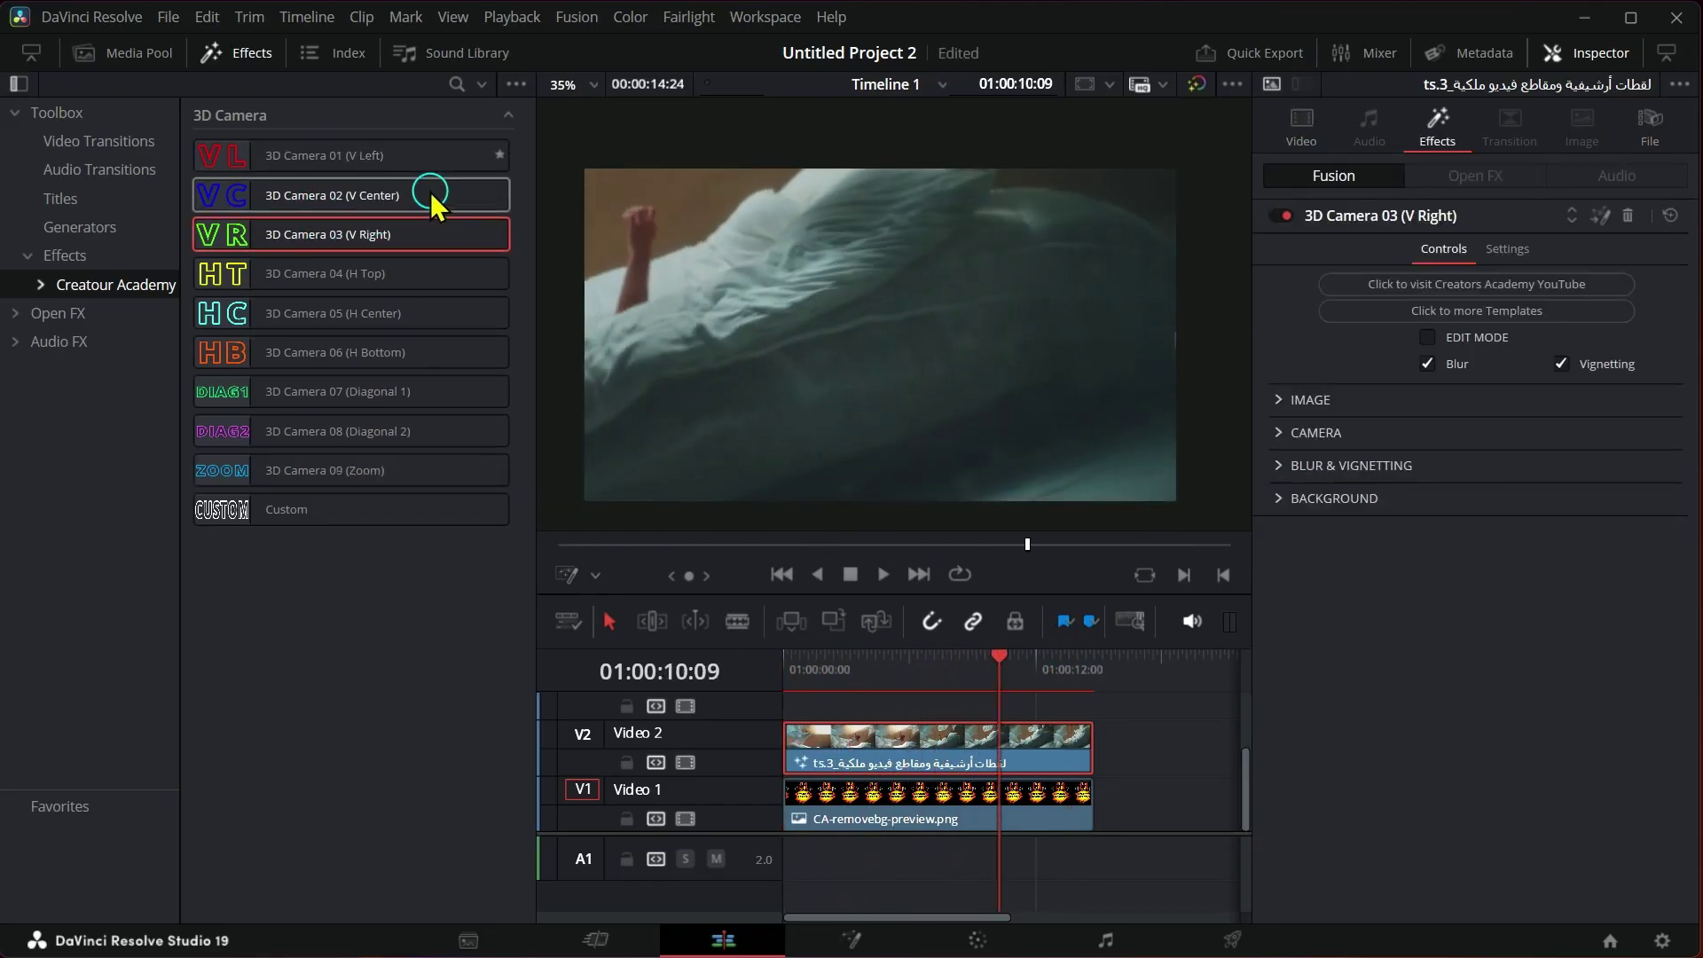